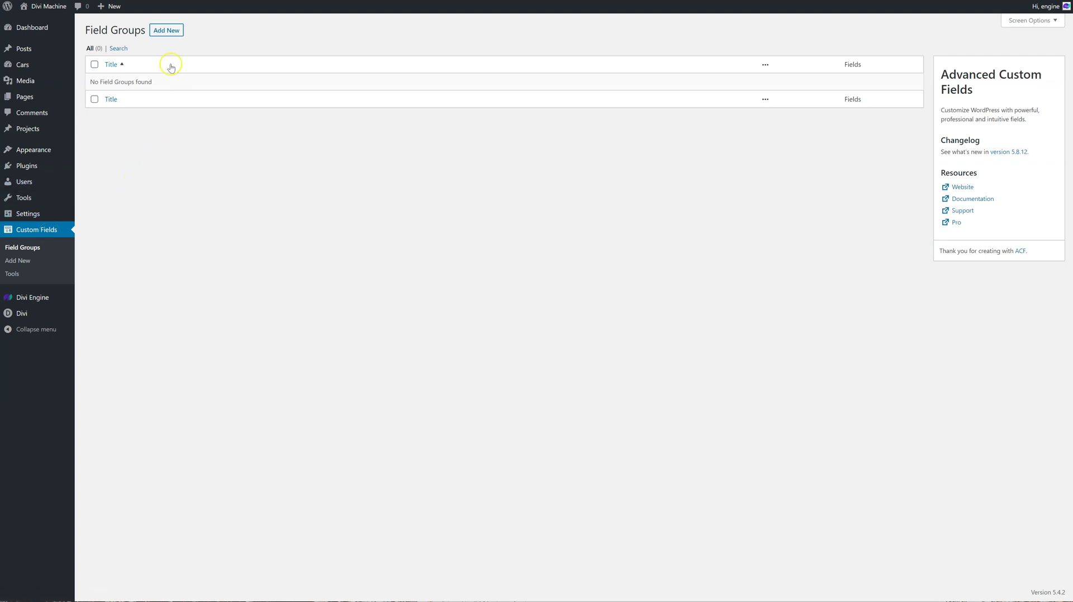
- Create a new custom field group titled "Cars"
{"action": "left_click", "coordinate": [167, 31]}
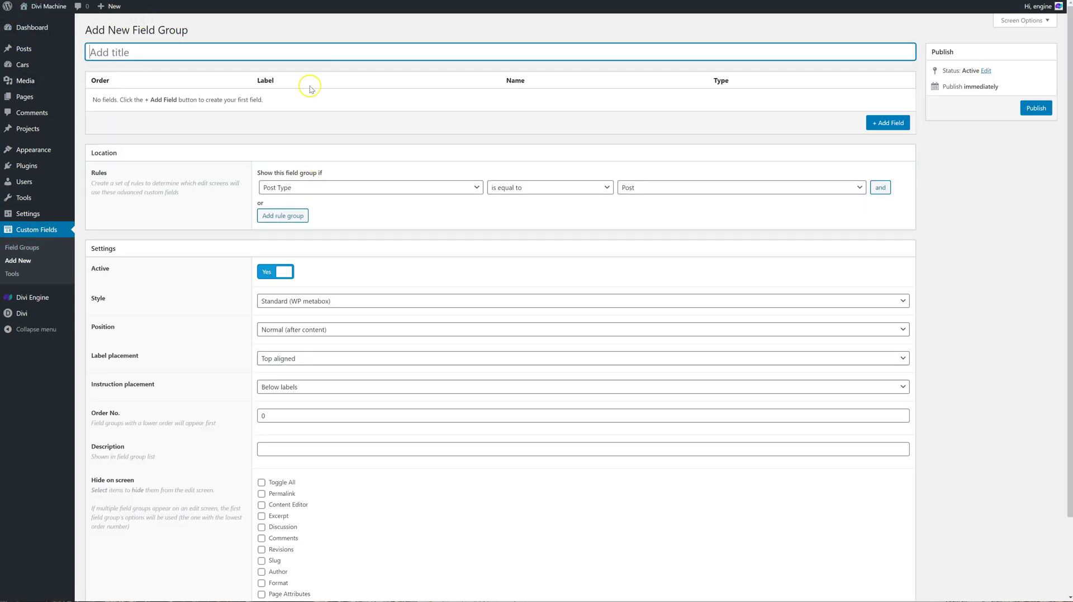
{"action": "type", "text": "Cars"}
{"action": "left_click", "coordinate": [90, 53]}
{"action": "type", "text": "CF -"}
{"action": "left_click", "coordinate": [110, 52]}
{"action": "key", "text": "BackSpace"}
{"action": "key", "text": "BackSpace"}
{"action": "key", "text": "BackSpace"}
{"action": "key", "text": "BackSpace"}
{"action": "key", "text": "BackSpace"}
- Set the location rule to show the field group when the post type is equal to Cars
{"action": "left_click", "coordinate": [328, 192]}
{"action": "left_click", "coordinate": [643, 192]}
{"action": "left_click", "coordinate": [647, 245]}
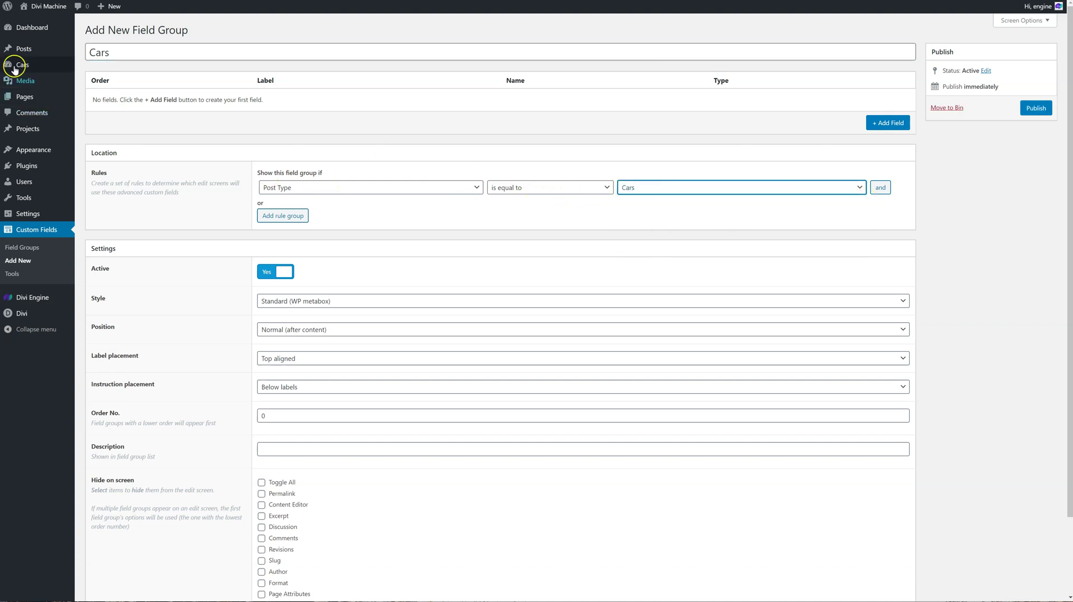
{"action": "left_click", "coordinate": [841, 150]}
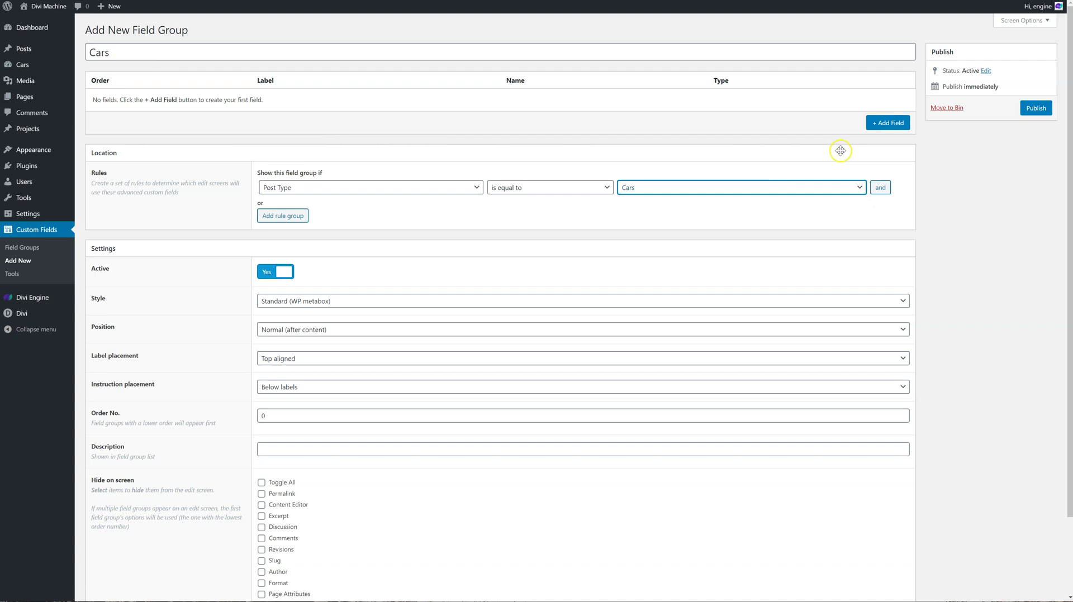
- Add a first field labelled "Make" and set its field type to Checkbox
{"action": "left_click", "coordinate": [887, 125]}
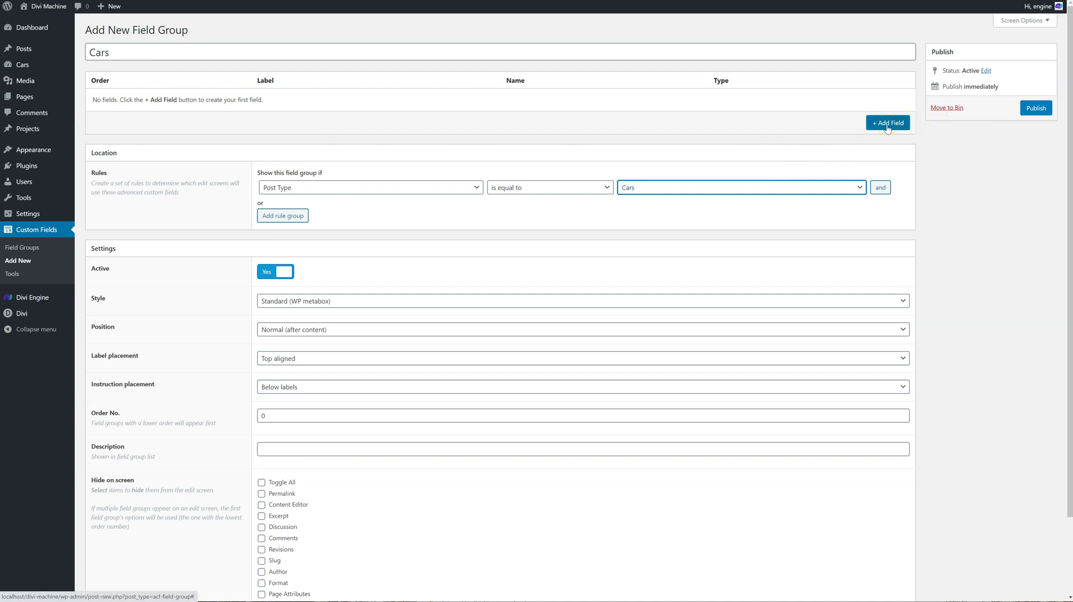
{"action": "left_click", "coordinate": [888, 124]}
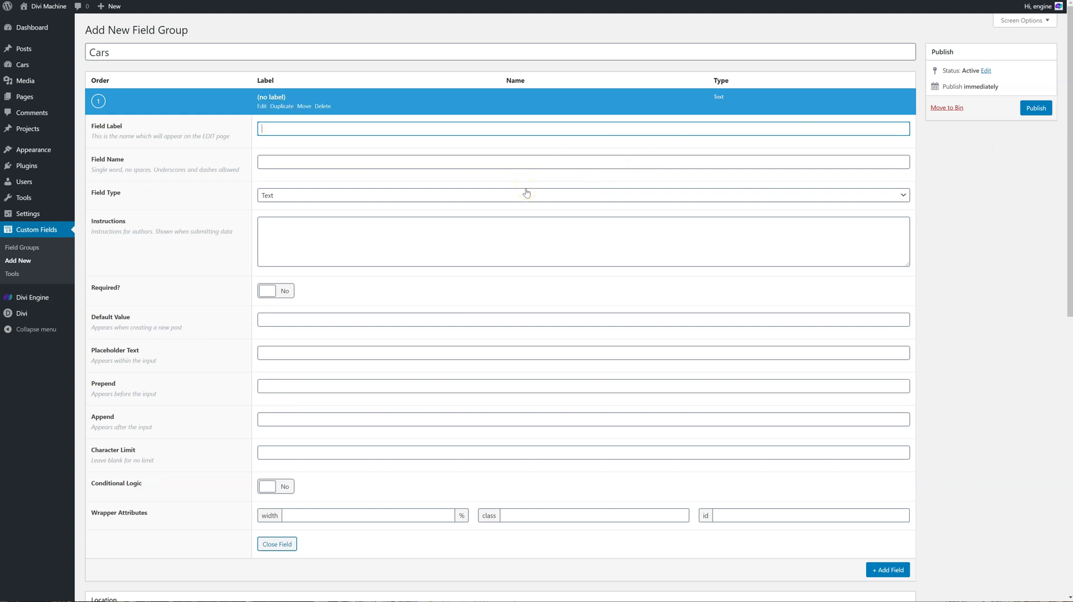
{"action": "left_click", "coordinate": [419, 135]}
{"action": "type", "text": "Make"}
{"action": "left_click", "coordinate": [229, 196]}
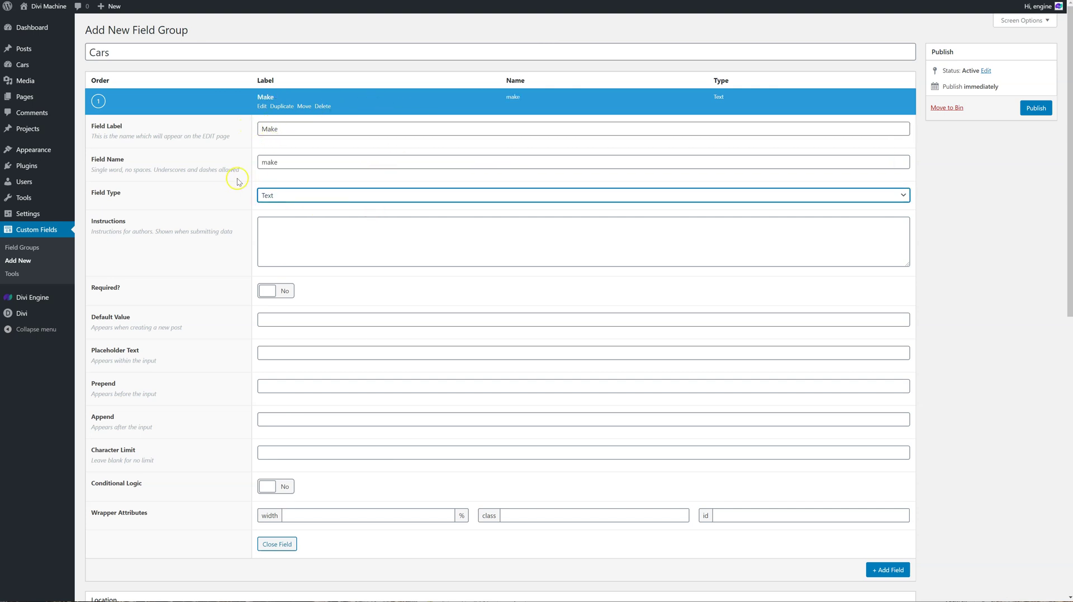
{"action": "left_click", "coordinate": [287, 201]}
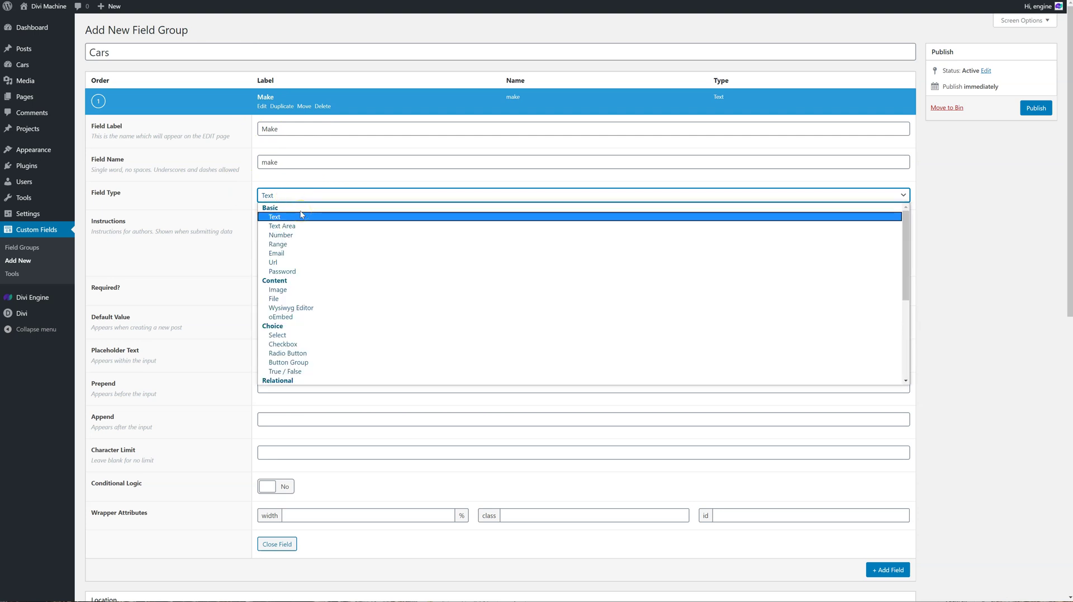
{"action": "left_click", "coordinate": [304, 263]}
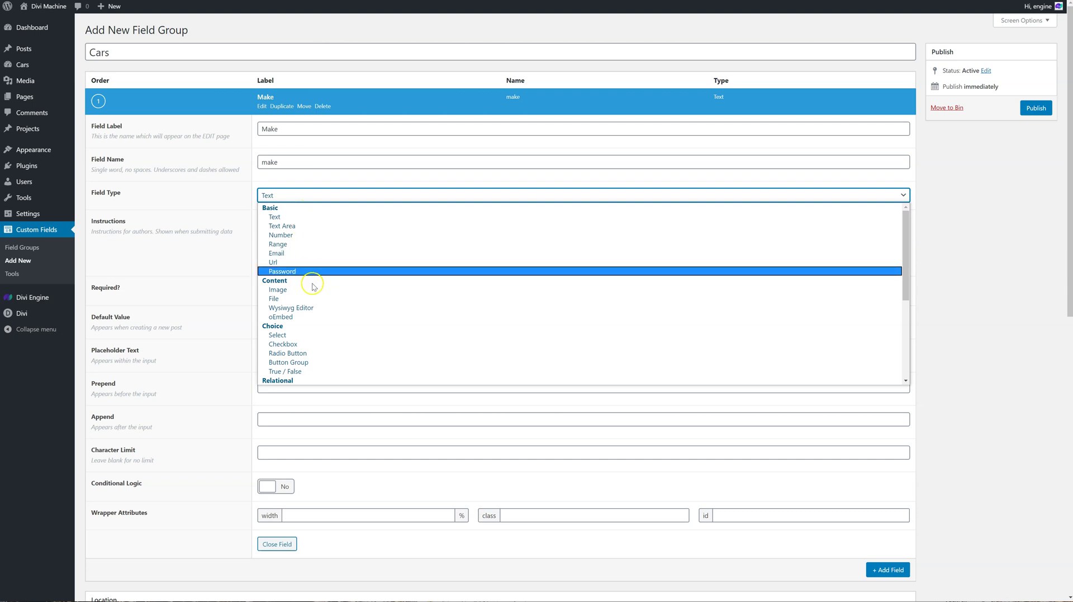
{"action": "left_click", "coordinate": [326, 345]}
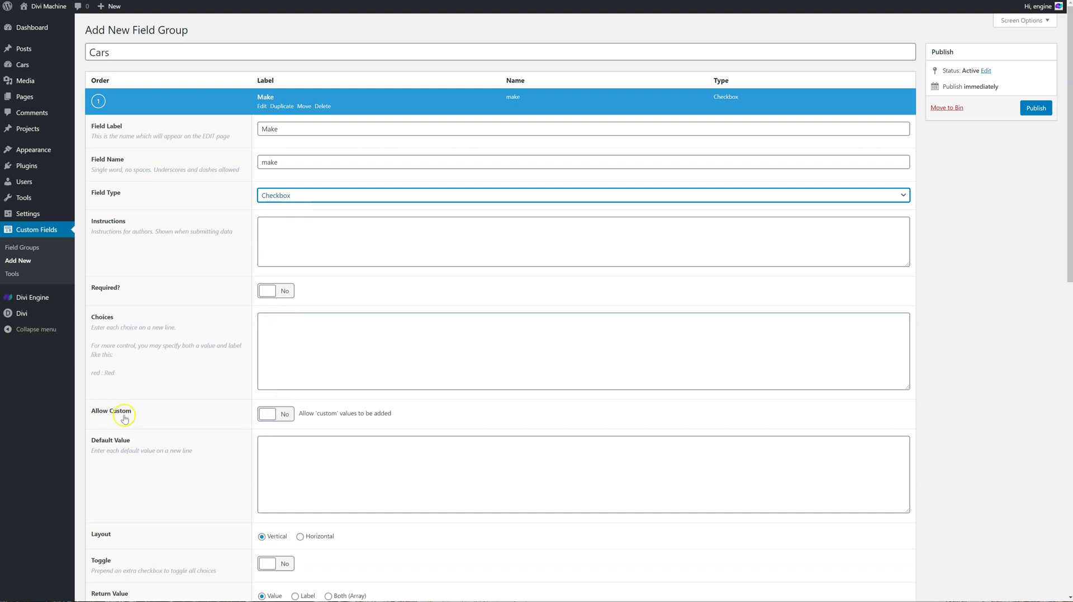
- Allow custom values for the Make field and save them to the field's choices
{"action": "left_click", "coordinate": [268, 414]}
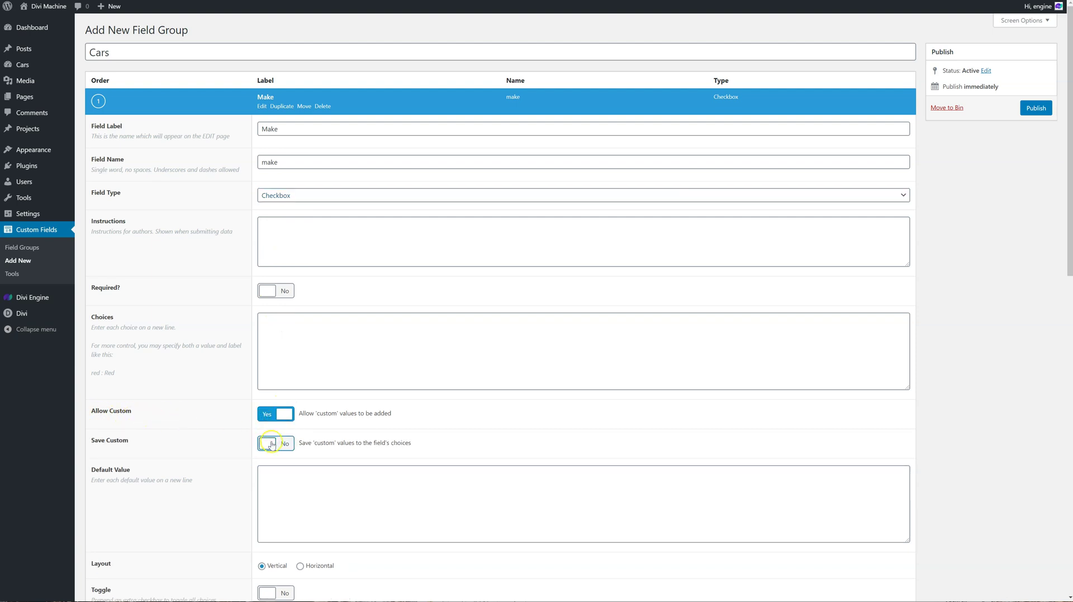
{"action": "left_click", "coordinate": [274, 416]}
{"action": "left_click", "coordinate": [278, 420]}
{"action": "left_click", "coordinate": [275, 443]}
- Try the Select type on the Make field, look over its options, and restore the Checkbox type
{"action": "left_click", "coordinate": [276, 195]}
{"action": "left_click", "coordinate": [310, 335]}
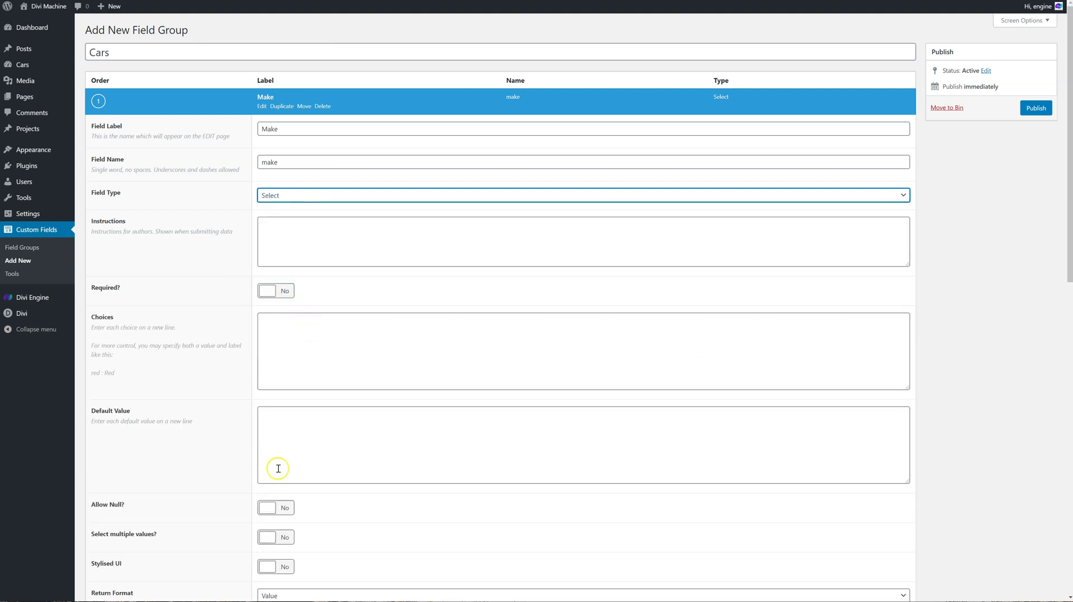
{"action": "left_click", "coordinate": [289, 385]}
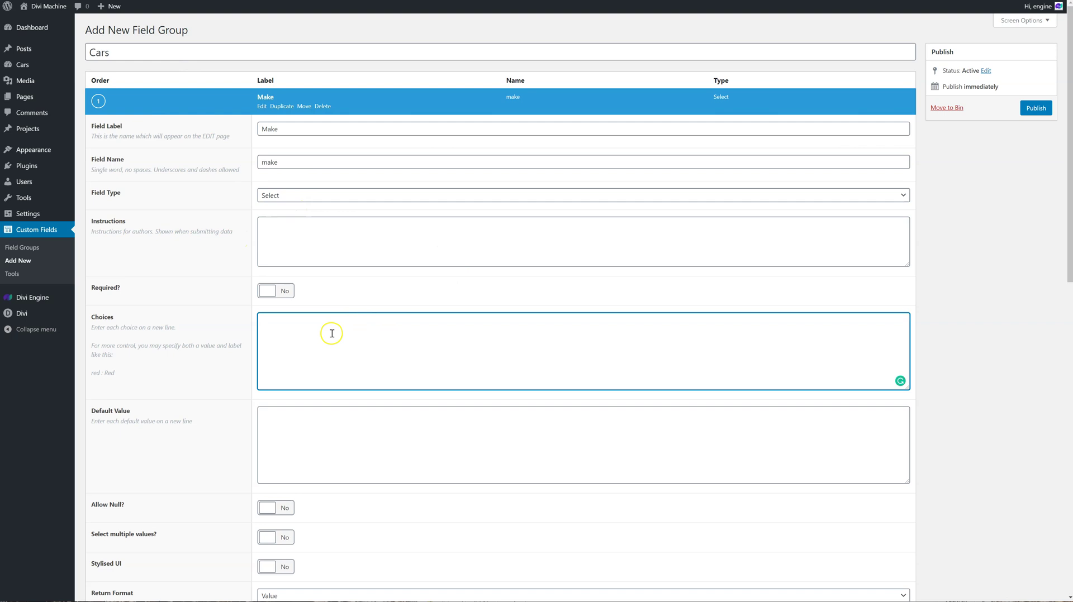
{"action": "left_click", "coordinate": [336, 196]}
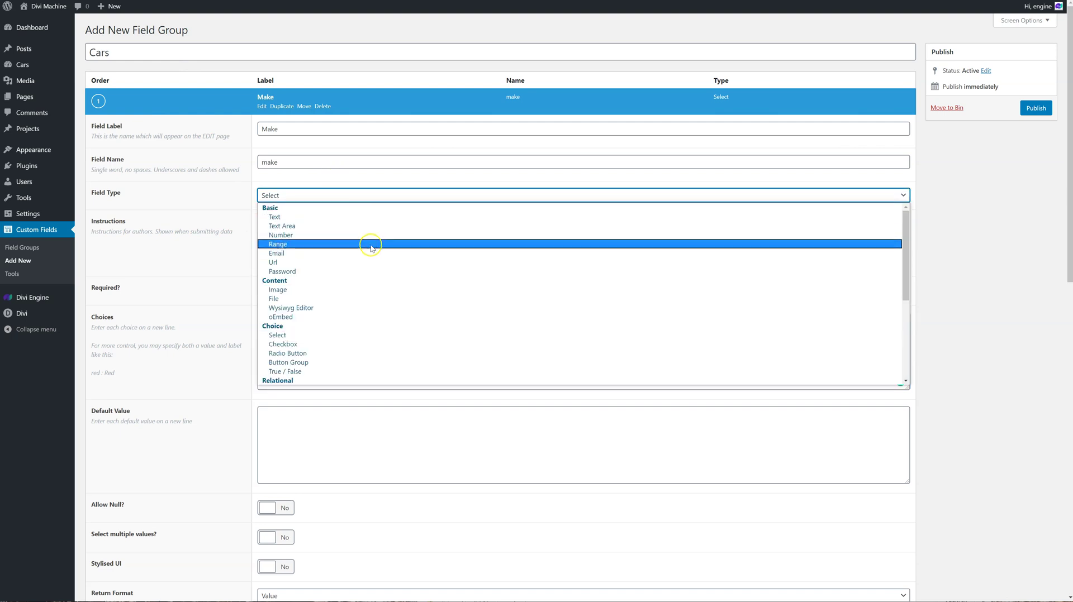
{"action": "left_click", "coordinate": [370, 344]}
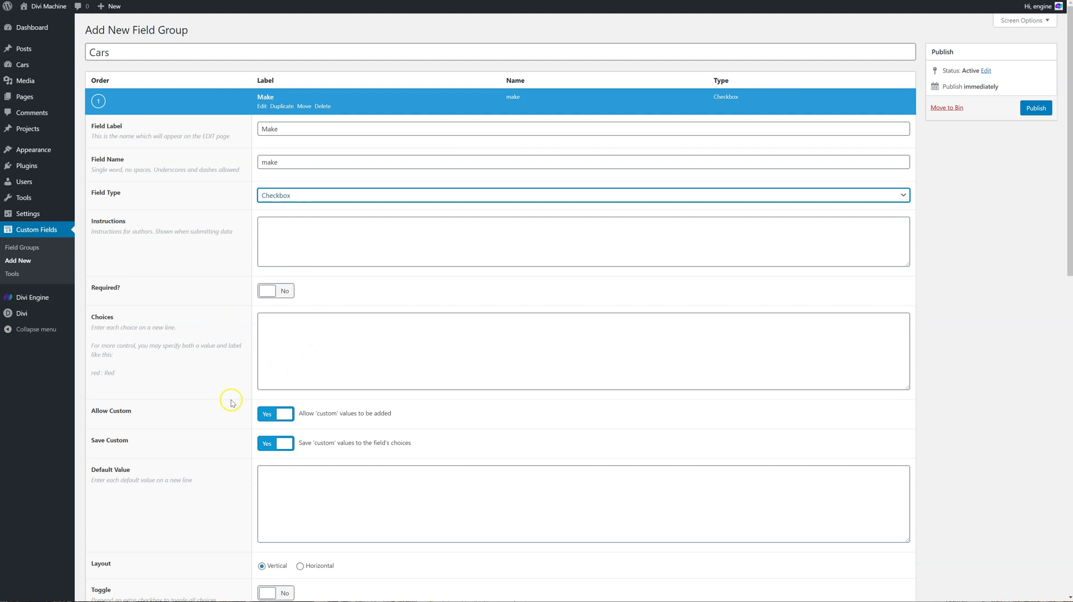
- Enter "BMW" as a choice for the Make field and collapse its settings
{"action": "left_click", "coordinate": [328, 318]}
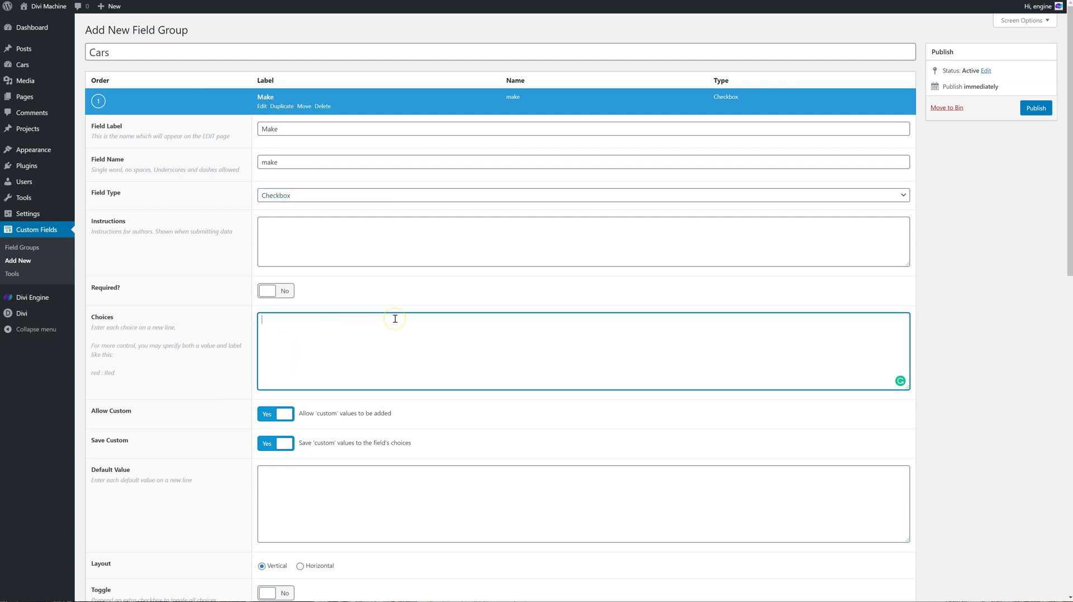
{"action": "type", "text": "Bmw"}
{"action": "key", "text": "ctrl+a"}
{"action": "type", "text": "BMW"}
{"action": "left_click", "coordinate": [261, 107]}
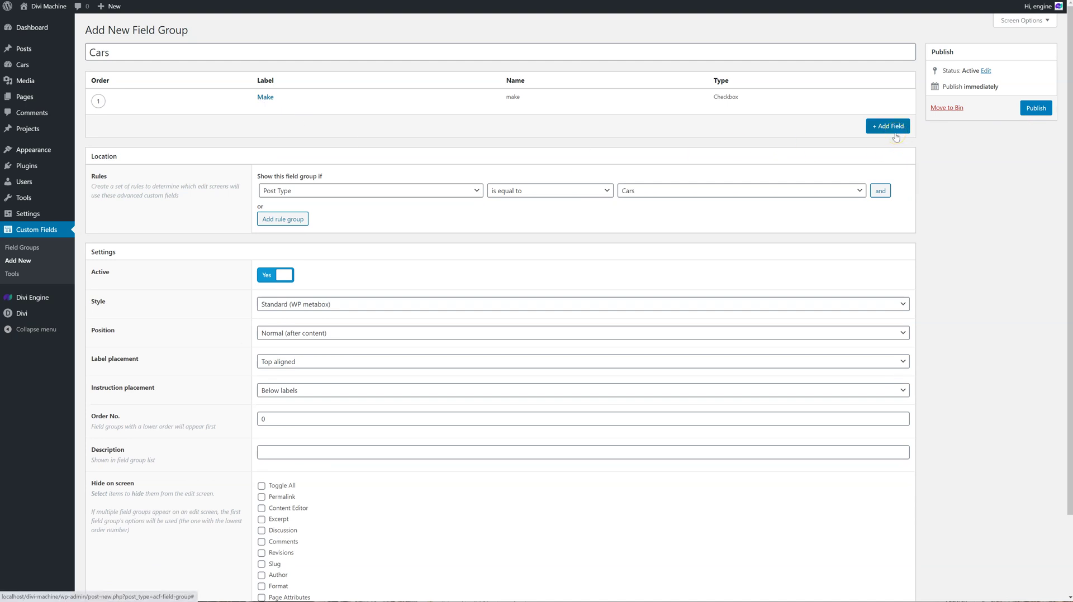
- Add a second field labelled "Price" and set its field type to Range
{"action": "left_click", "coordinate": [890, 127]}
{"action": "type", "text": "Price"}
{"action": "left_click", "coordinate": [244, 206]}
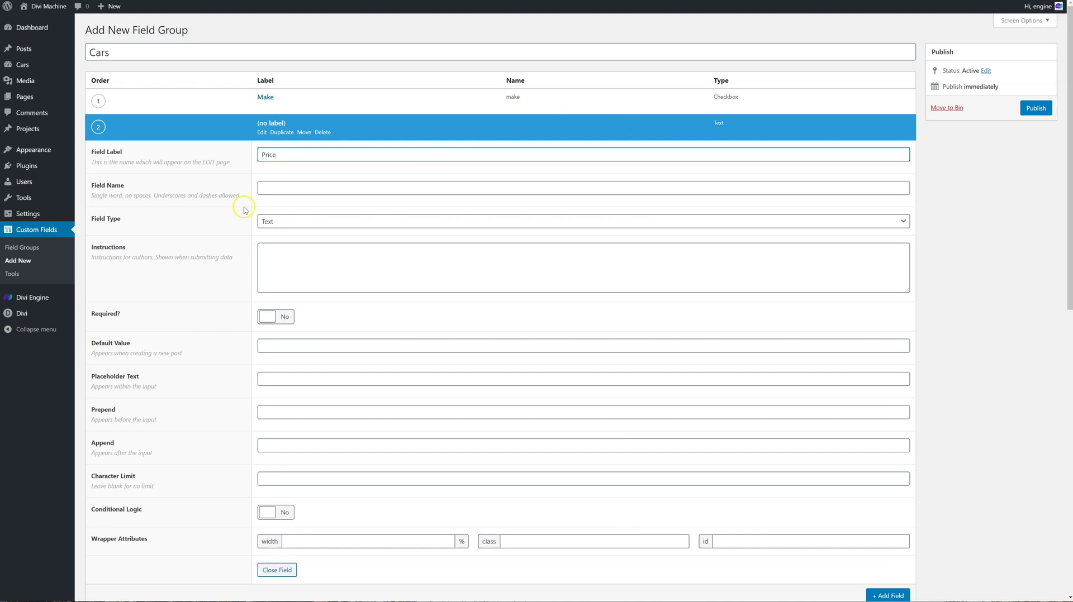
{"action": "left_click", "coordinate": [285, 222]}
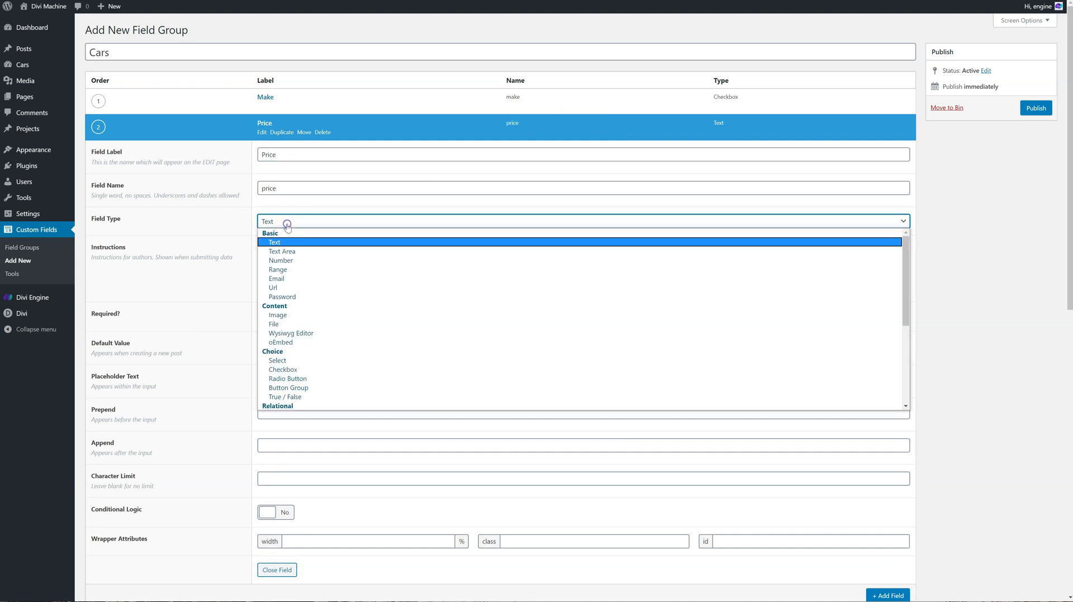
{"action": "left_click", "coordinate": [343, 274]}
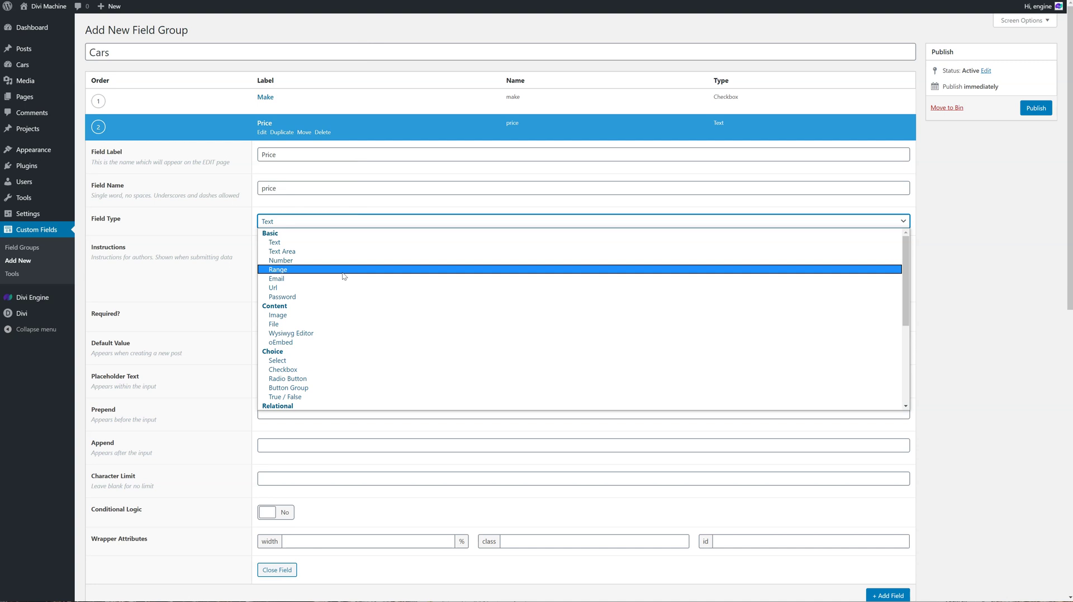
{"action": "left_click", "coordinate": [343, 270]}
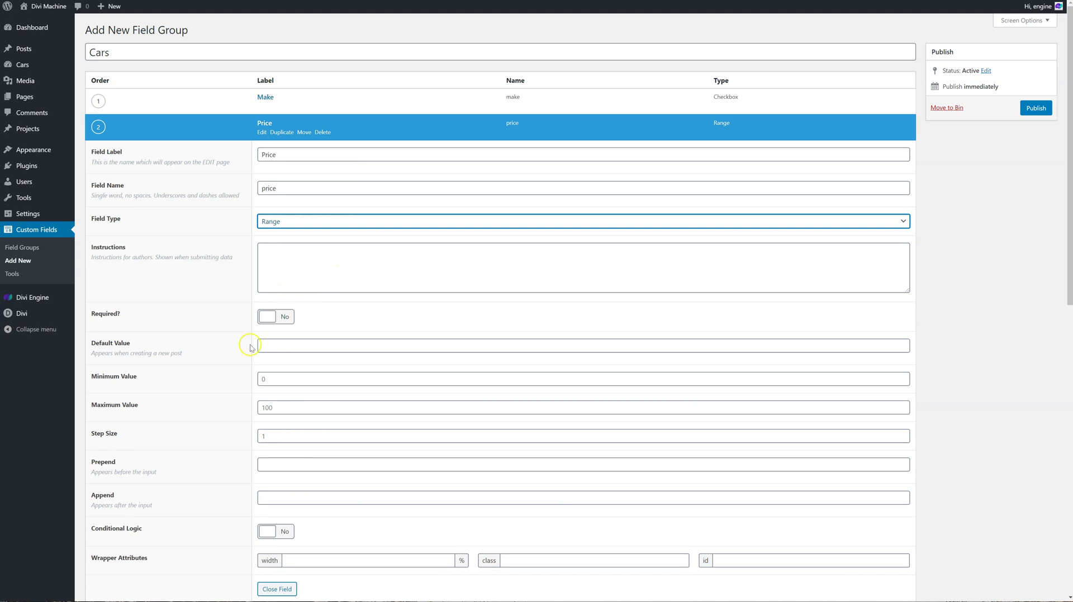
- Set the Price field's minimum value to 0 and maximum value to 100000
{"action": "left_click", "coordinate": [272, 379]}
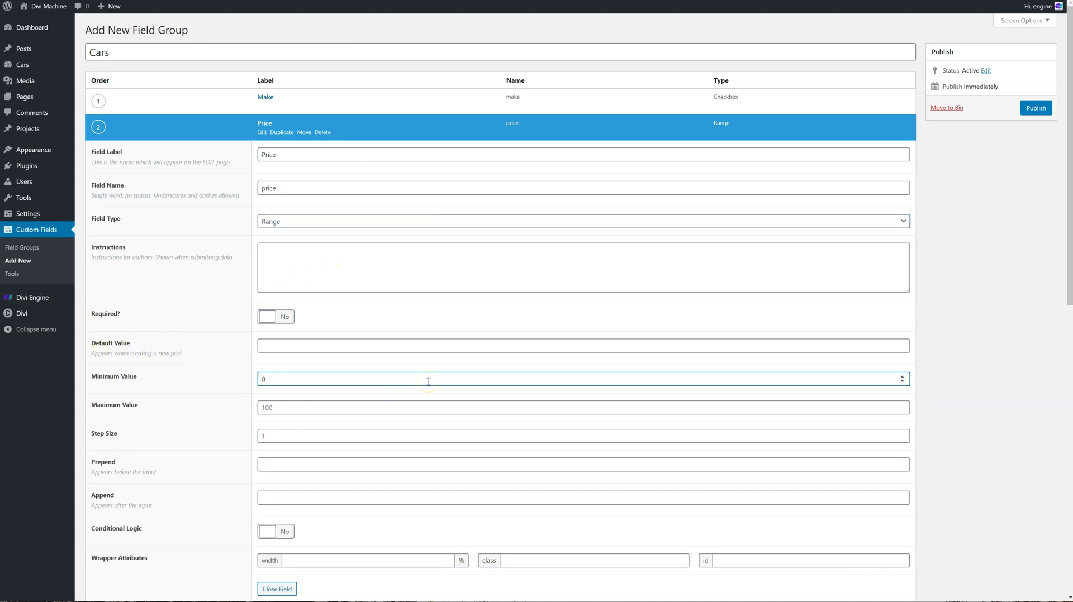
{"action": "left_click", "coordinate": [413, 404]}
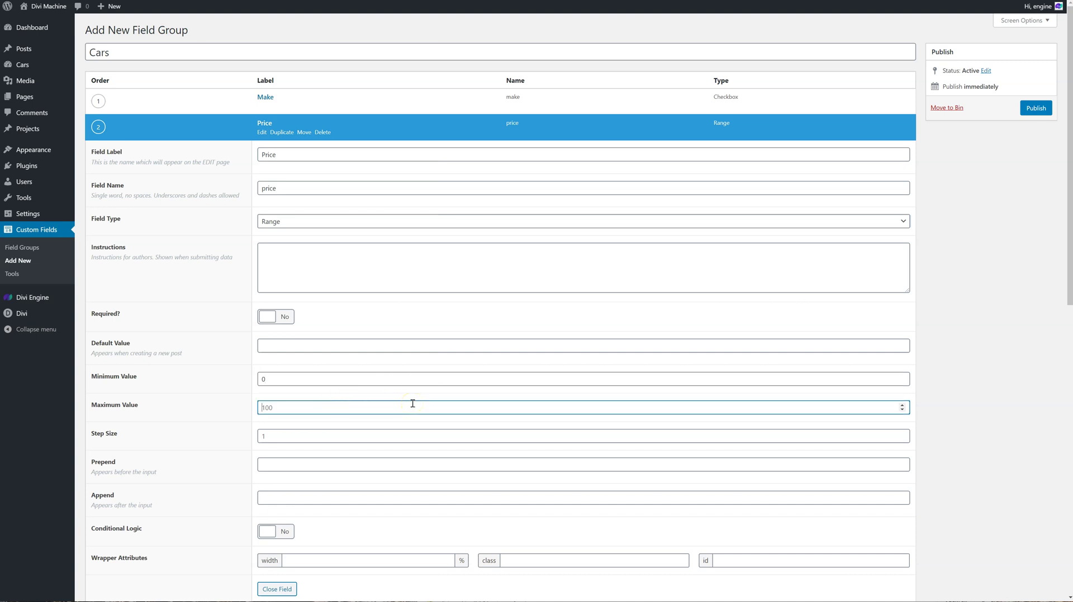
{"action": "type", "text": "100000"}
{"action": "scroll", "coordinate": [306, 484], "scroll_direction": "down", "scroll_amount": 1}
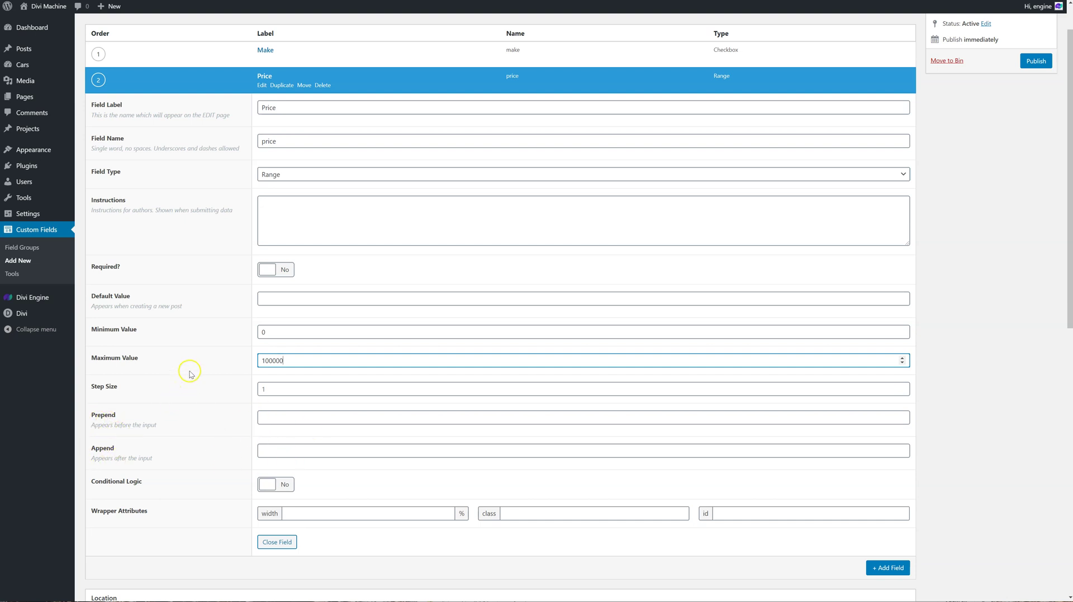
- Make the Price field required and collapse its settings
{"action": "scroll", "coordinate": [190, 373], "scroll_direction": "up", "scroll_amount": 1}
{"action": "left_click", "coordinate": [273, 318]}
{"action": "left_click", "coordinate": [289, 314]}
{"action": "left_click", "coordinate": [277, 319]}
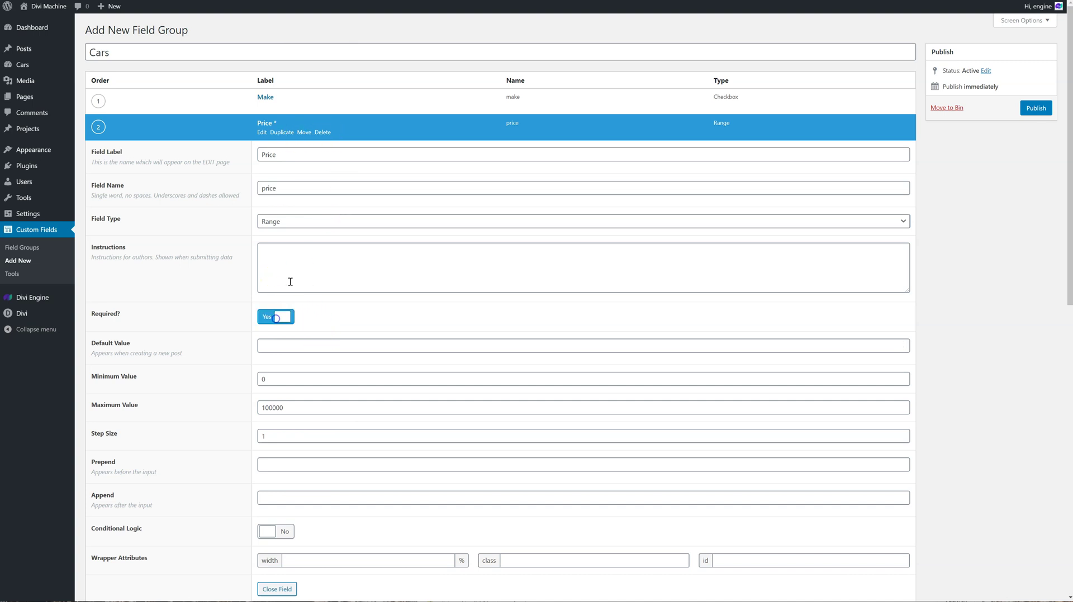
{"action": "left_click", "coordinate": [262, 133]}
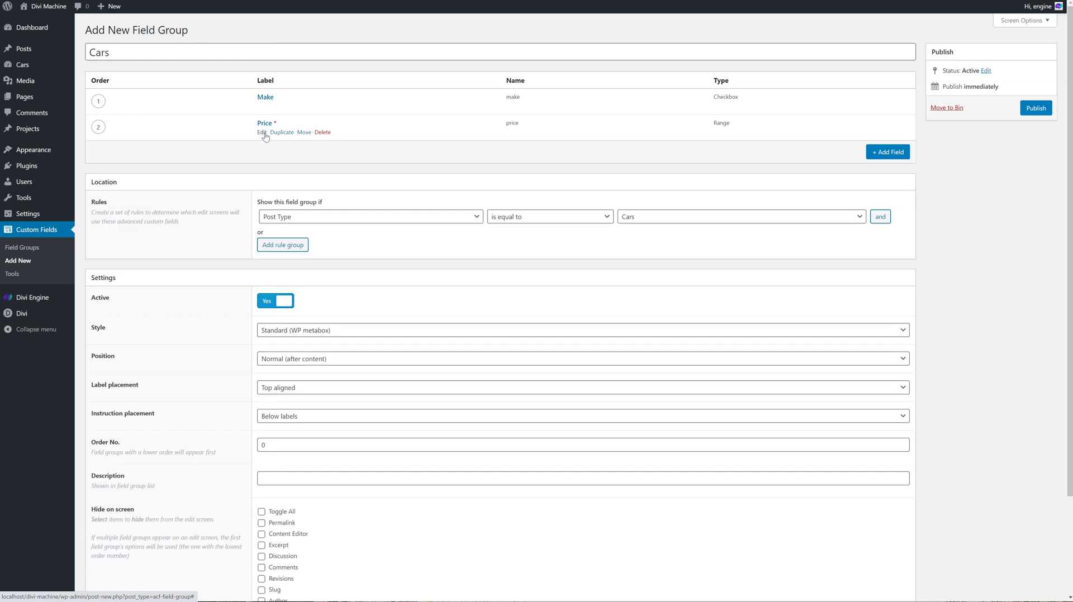
- Add a third field, review the available field types, and set its type to Group
{"action": "left_click", "coordinate": [888, 152]}
{"action": "left_click", "coordinate": [355, 178]}
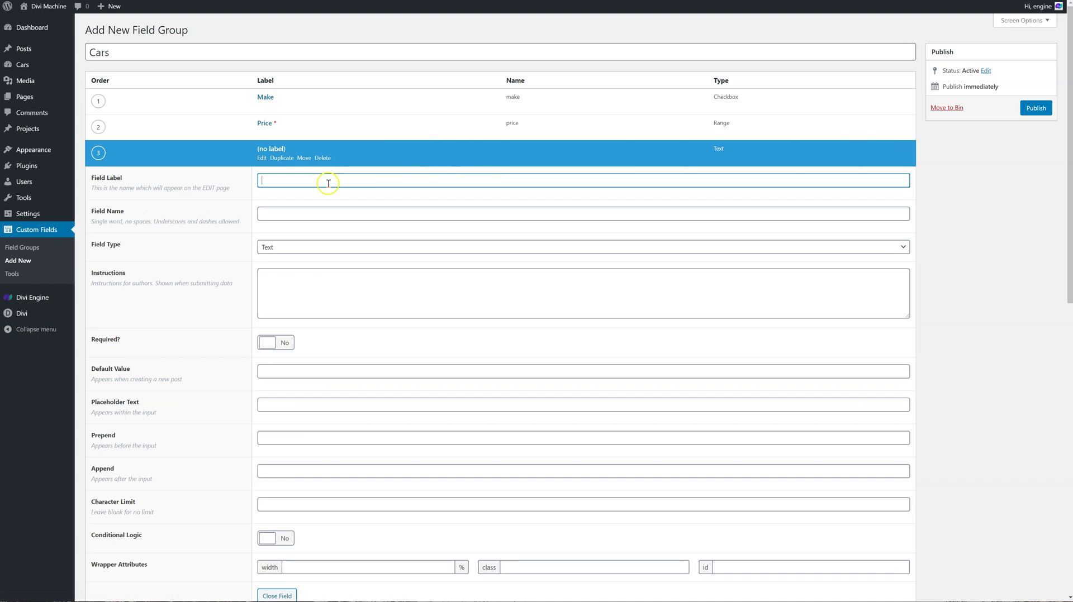
{"action": "left_click", "coordinate": [294, 247]}
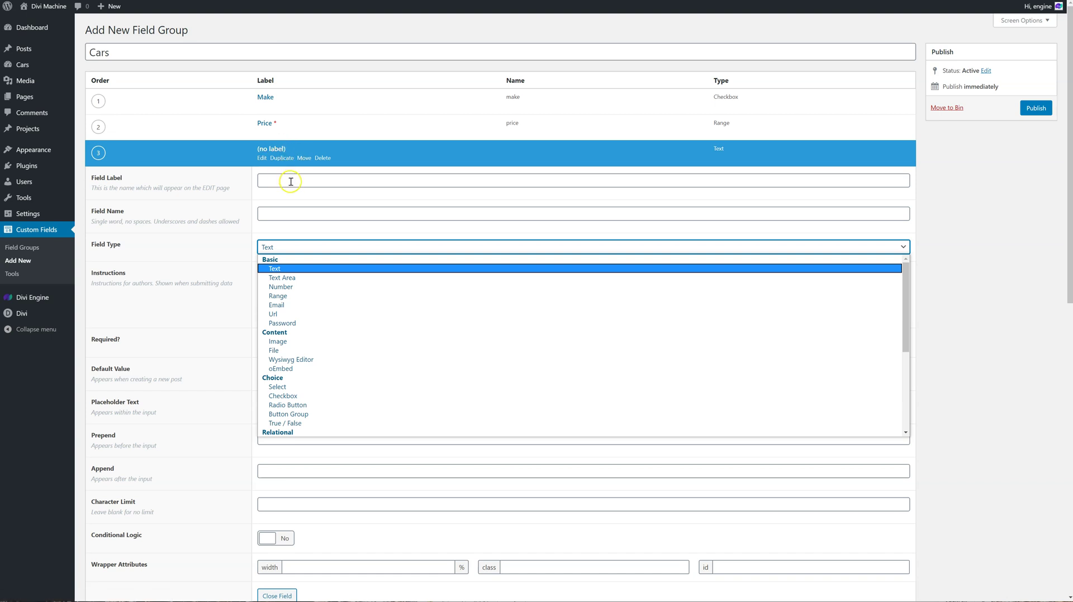
{"action": "left_click", "coordinate": [226, 182]}
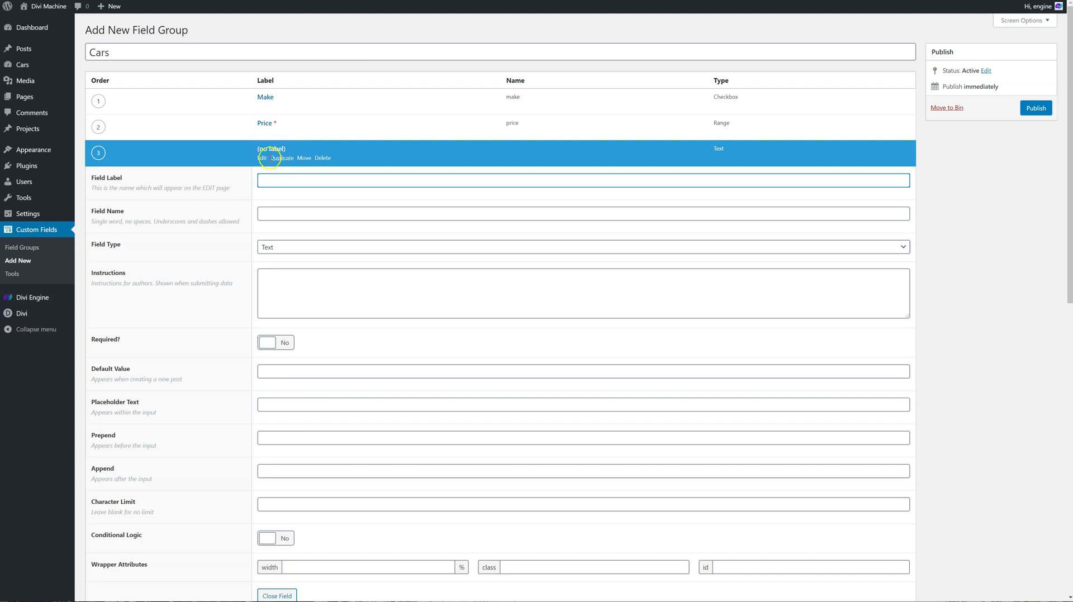
{"action": "left_click", "coordinate": [288, 247]}
{"action": "scroll", "coordinate": [301, 315], "scroll_direction": "down", "scroll_amount": 5}
{"action": "scroll", "coordinate": [307, 307], "scroll_direction": "up", "scroll_amount": 5}
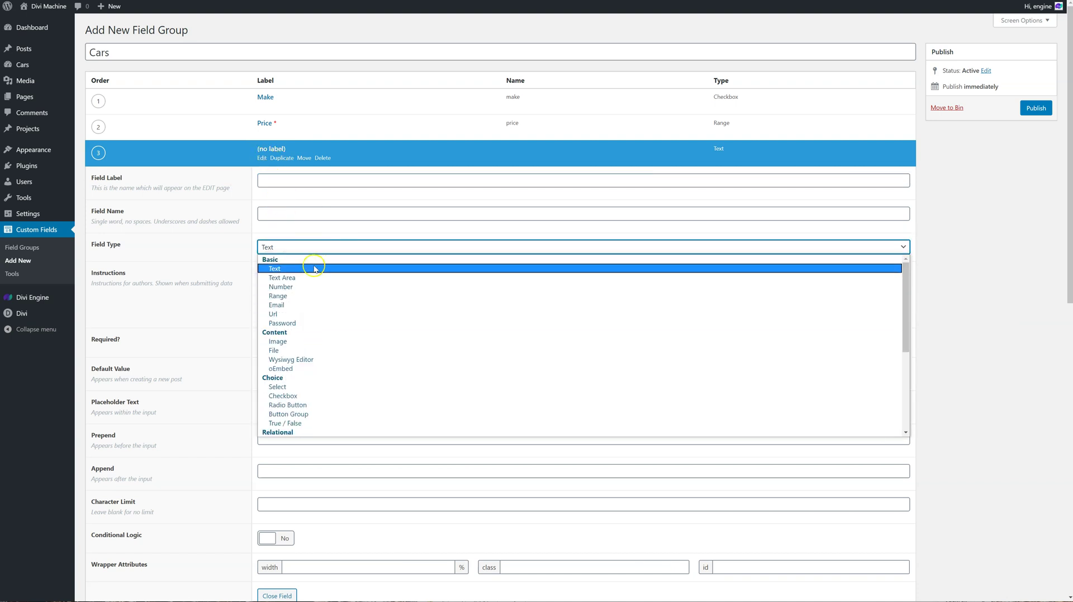
{"action": "left_click", "coordinate": [320, 315]}
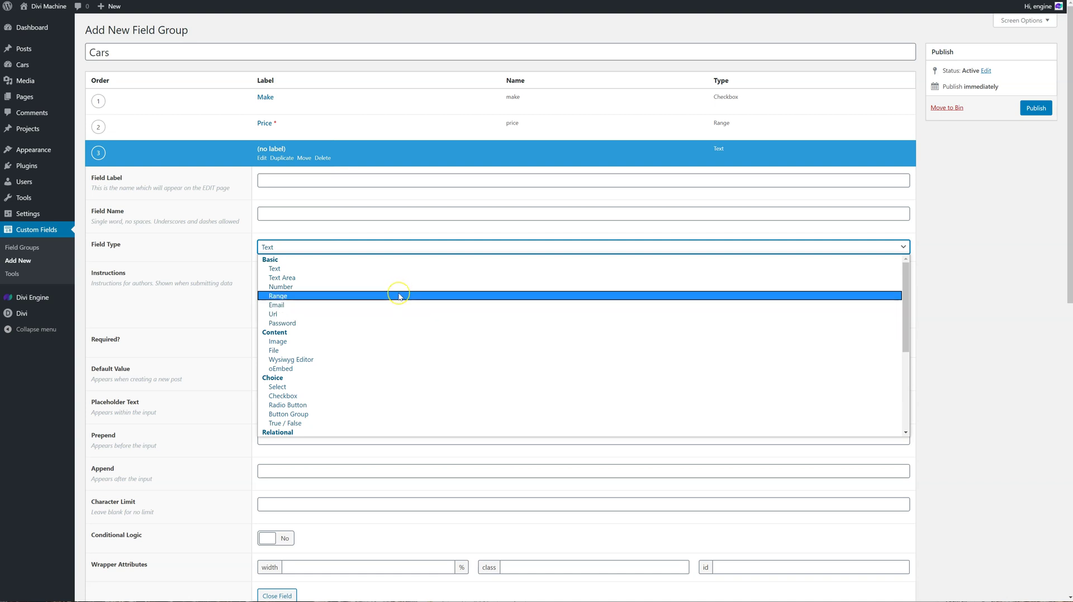
{"action": "scroll", "coordinate": [400, 297], "scroll_direction": "down", "scroll_amount": 5}
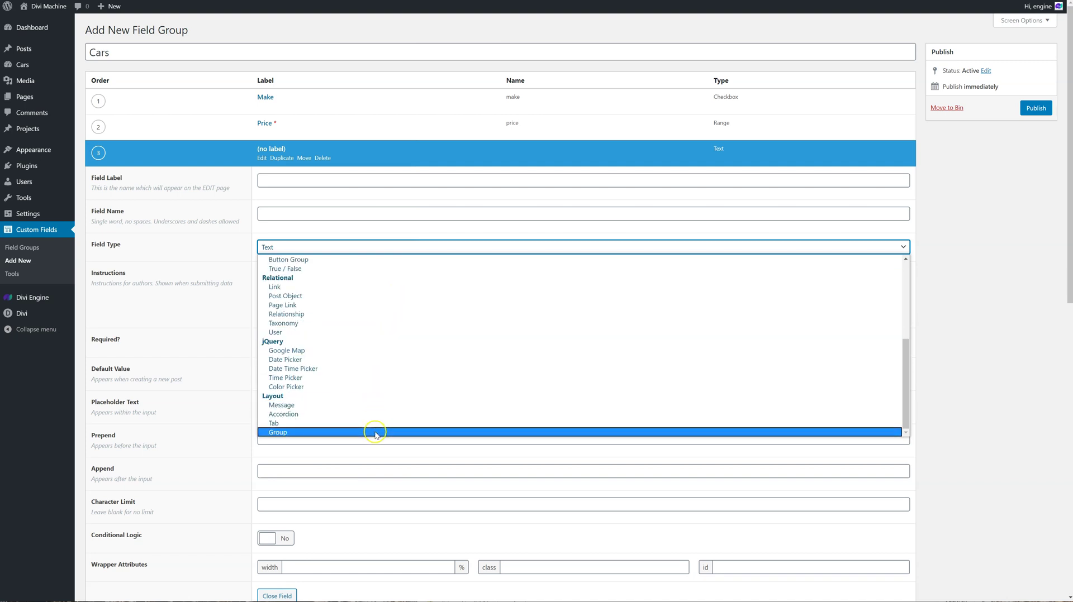
{"action": "left_click", "coordinate": [367, 432]}
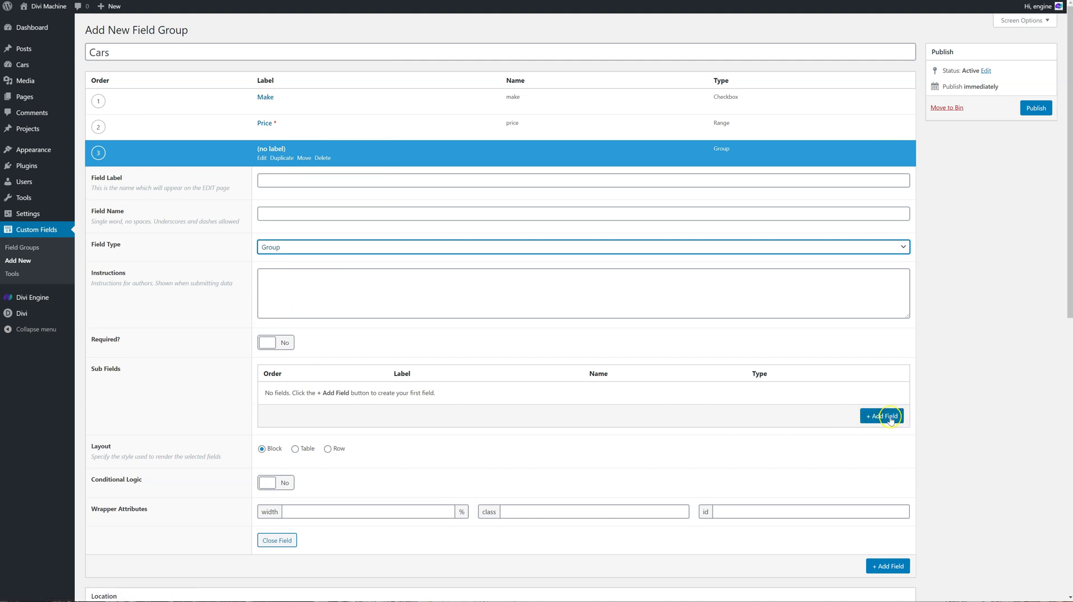
- Label the group field "Gallery" and add a first sub field inside it
{"action": "left_click", "coordinate": [368, 181]}
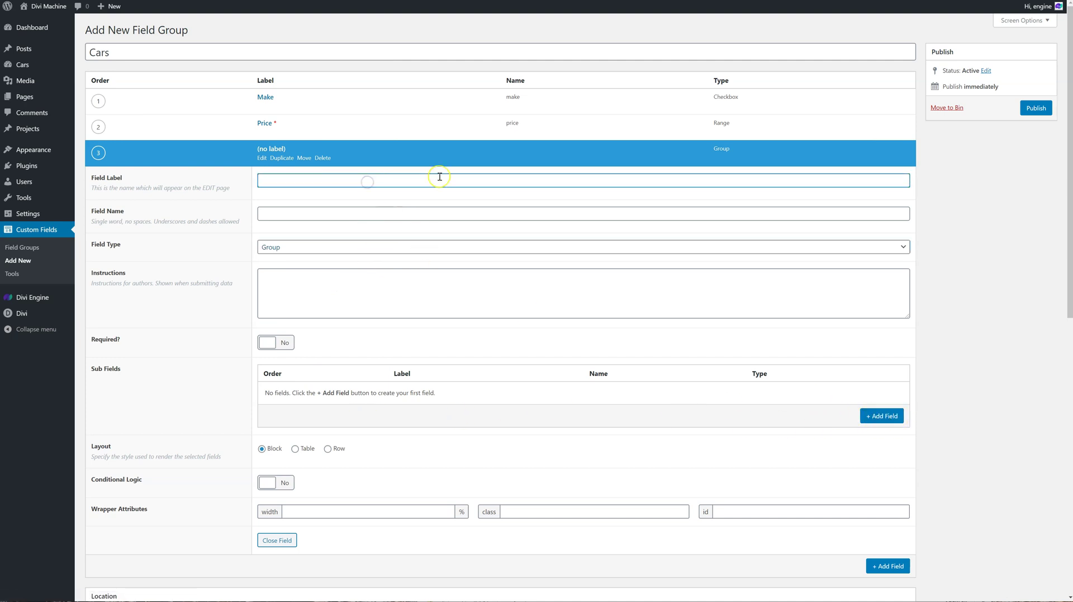
{"action": "type", "text": "Gallery"}
{"action": "key", "text": "Tab"}
{"action": "left_click", "coordinate": [525, 213]}
{"action": "left_click", "coordinate": [201, 307]}
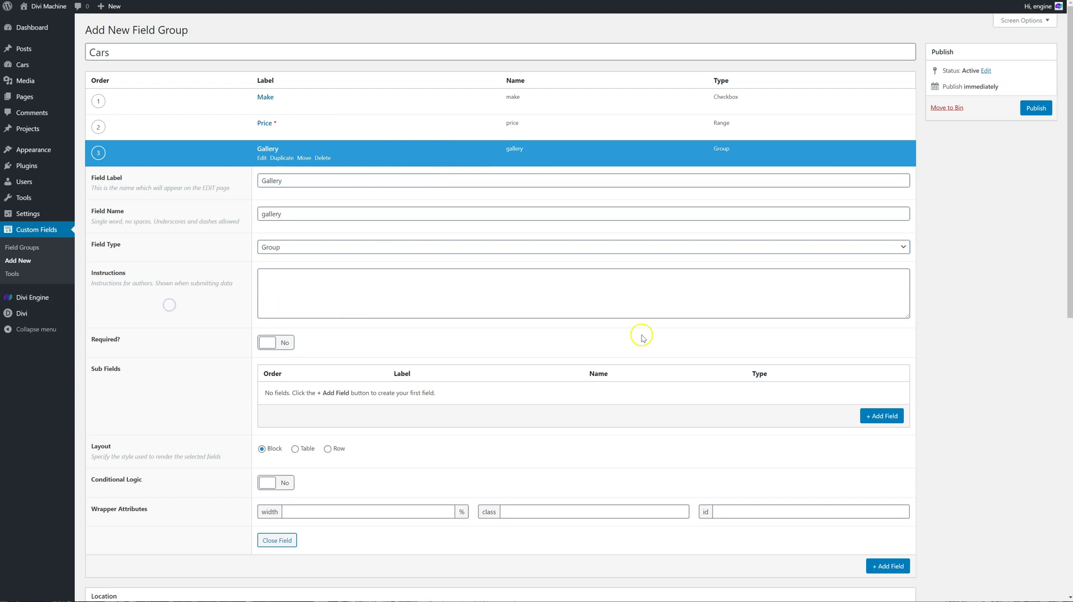
{"action": "left_click", "coordinate": [883, 418]}
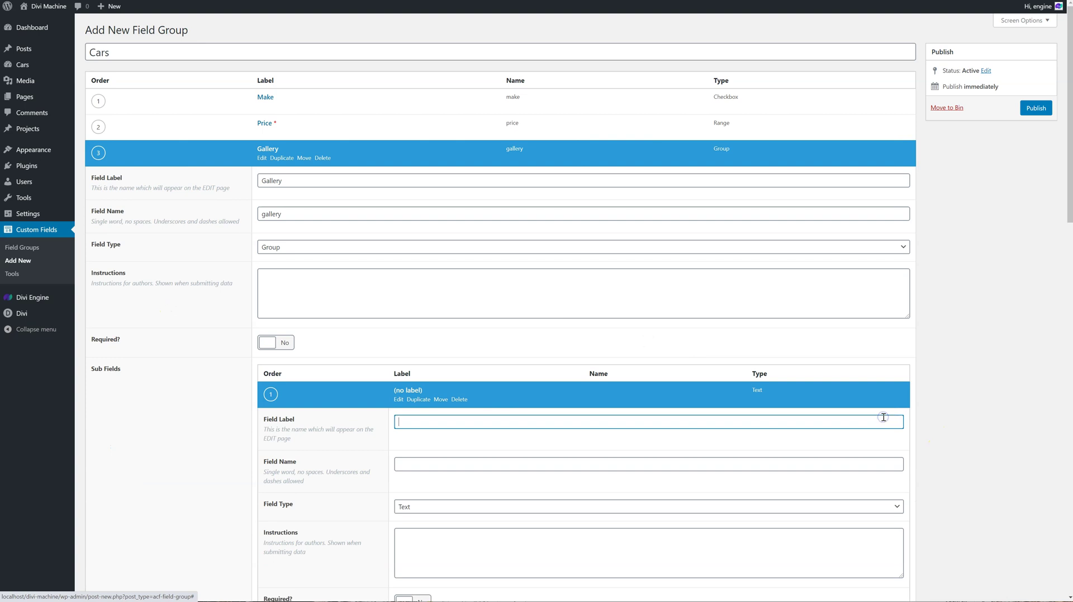
- Label the first sub field of the Gallery group "Image 1" and collapse its settings
{"action": "scroll", "coordinate": [448, 386], "scroll_direction": "down", "scroll_amount": 1}
{"action": "left_click", "coordinate": [410, 373]}
{"action": "type", "text": "Image 1"}
{"action": "left_click", "coordinate": [358, 405]}
{"action": "left_click", "coordinate": [427, 421]}
{"action": "mouse_move", "coordinate": [425, 419]}
{"action": "left_mouse_down"}
{"action": "mouse_move", "coordinate": [397, 418]}
{"action": "mouse_move", "coordinate": [433, 417]}
{"action": "mouse_move", "coordinate": [414, 416]}
{"action": "left_mouse_up"}
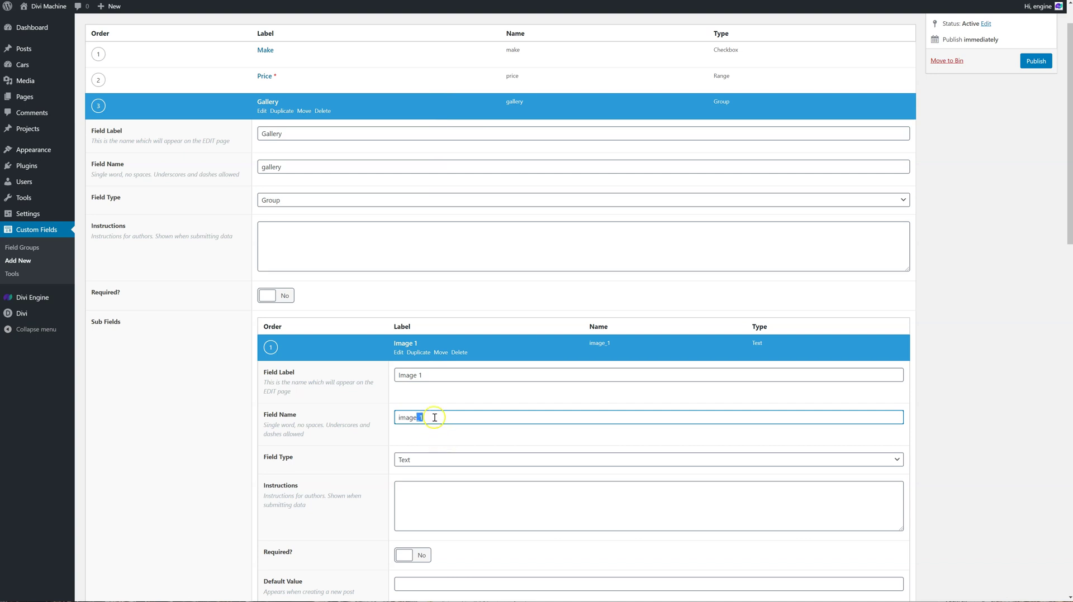
{"action": "left_click", "coordinate": [405, 344]}
- Duplicate the image sub field repeatedly until the Gallery group holds Image 1 through Image 7, and collapse the last one
{"action": "left_click", "coordinate": [420, 353]}
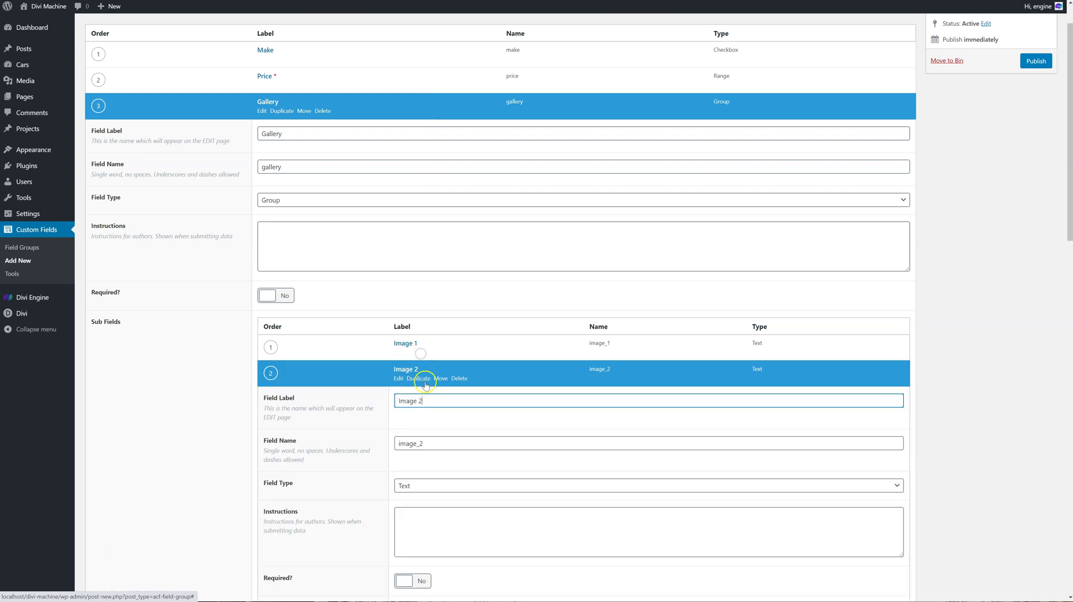
{"action": "left_click_drag", "start_coordinate": [418, 444], "coordinate": [426, 443]}
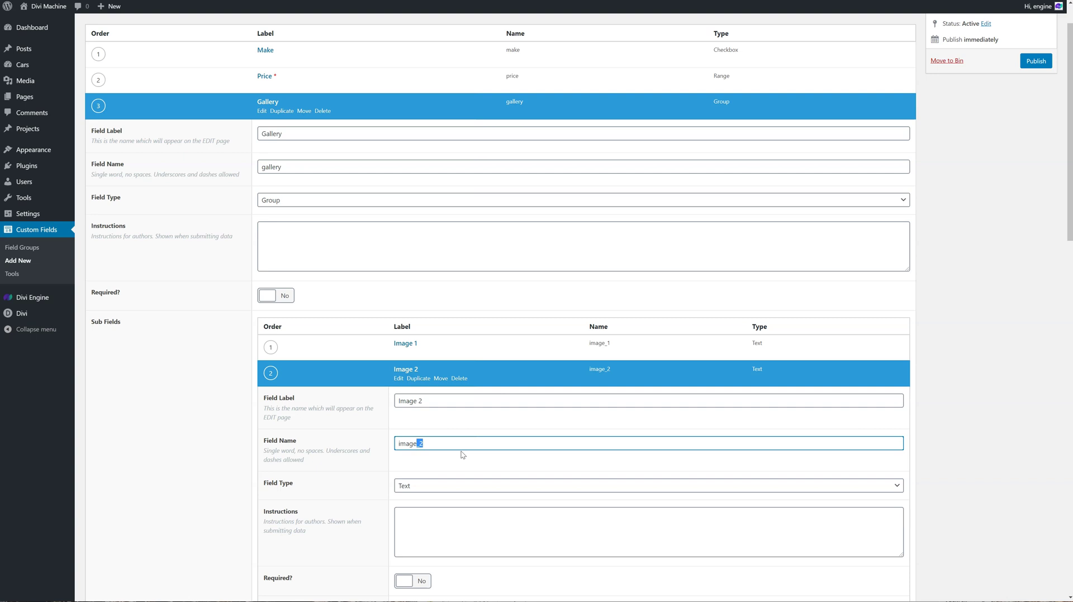
{"action": "left_click", "coordinate": [399, 379]}
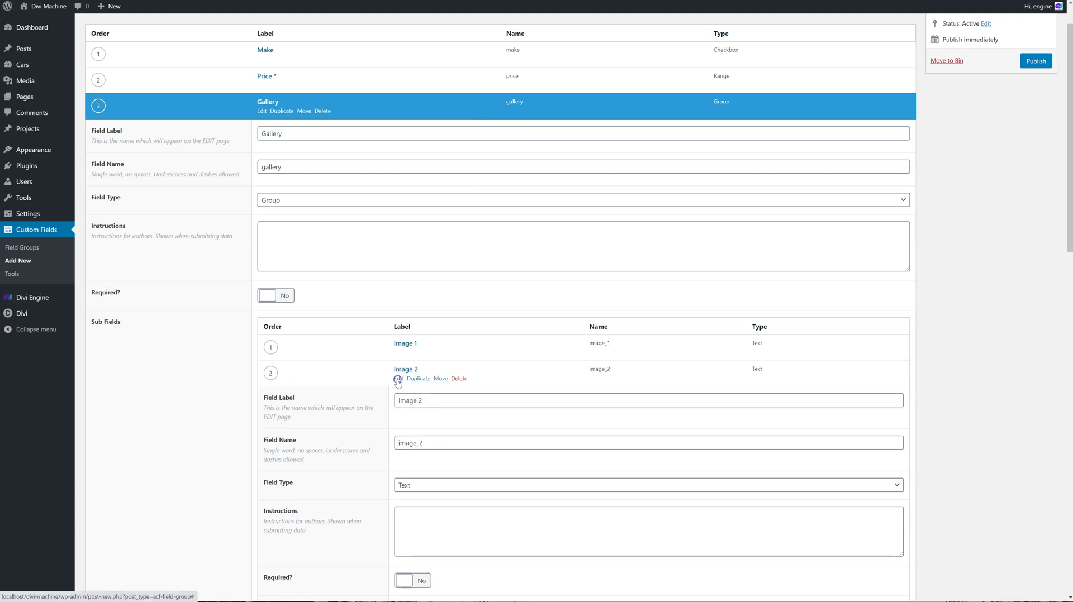
{"action": "left_click", "coordinate": [417, 379]}
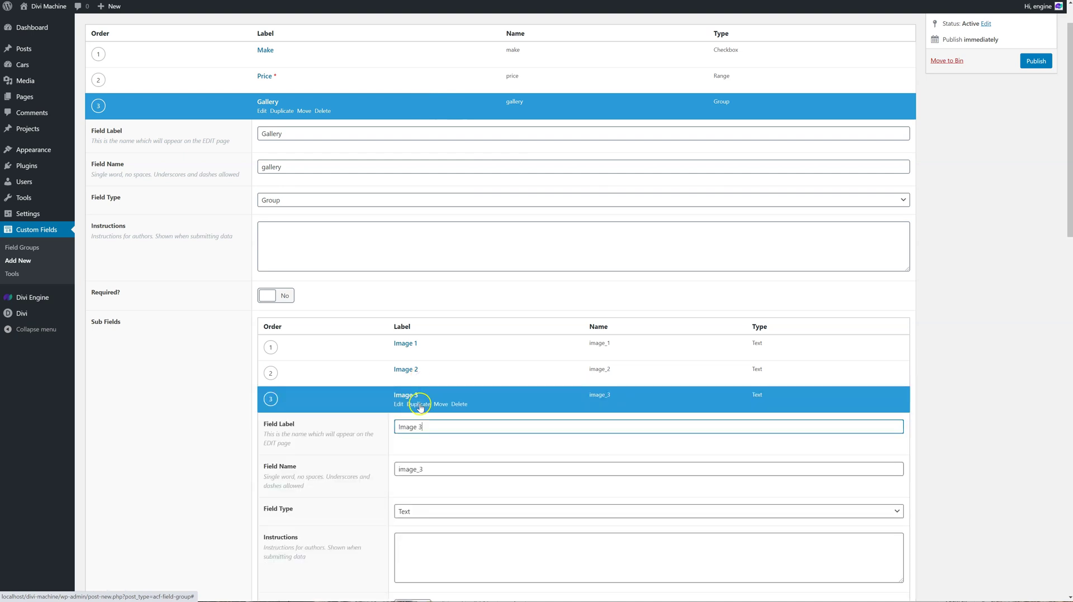
{"action": "left_click", "coordinate": [421, 410]}
{"action": "left_click", "coordinate": [422, 431]}
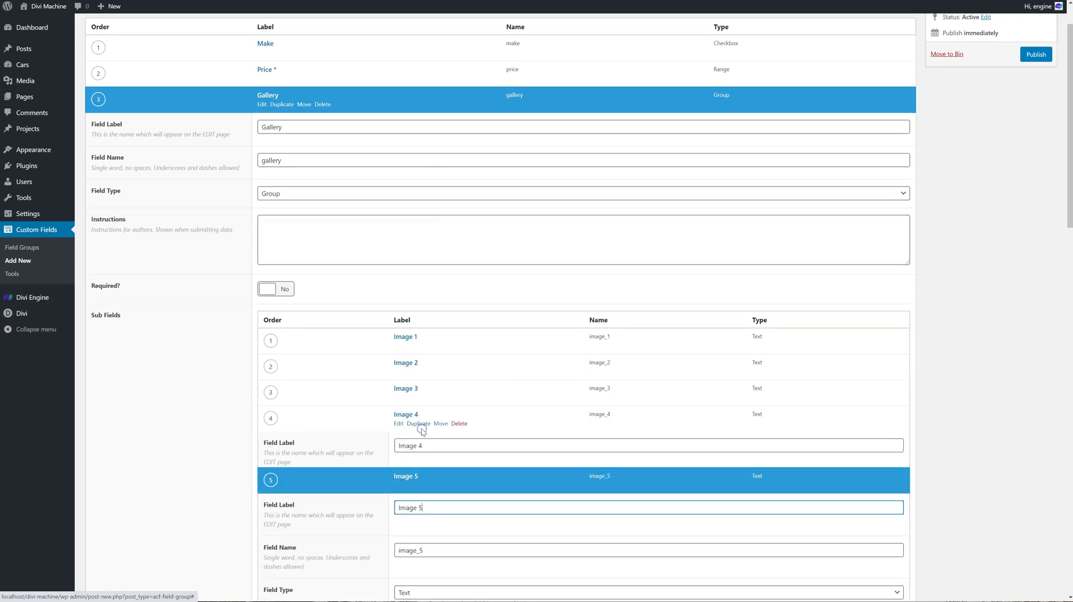
{"action": "left_click", "coordinate": [424, 451]}
{"action": "scroll", "coordinate": [424, 420], "scroll_direction": "down", "scroll_amount": 5}
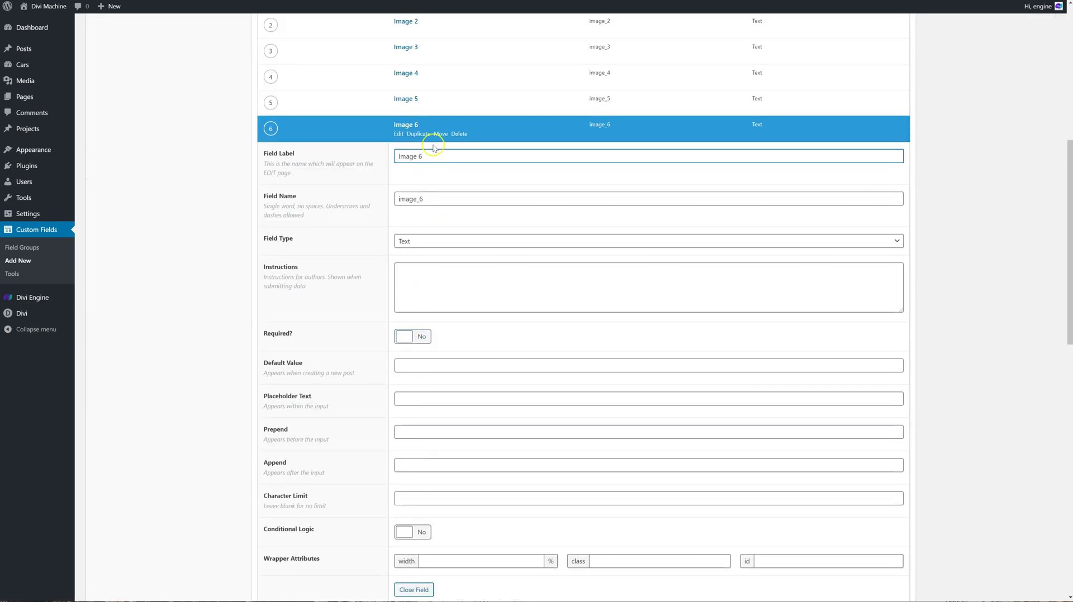
{"action": "left_click", "coordinate": [430, 135]}
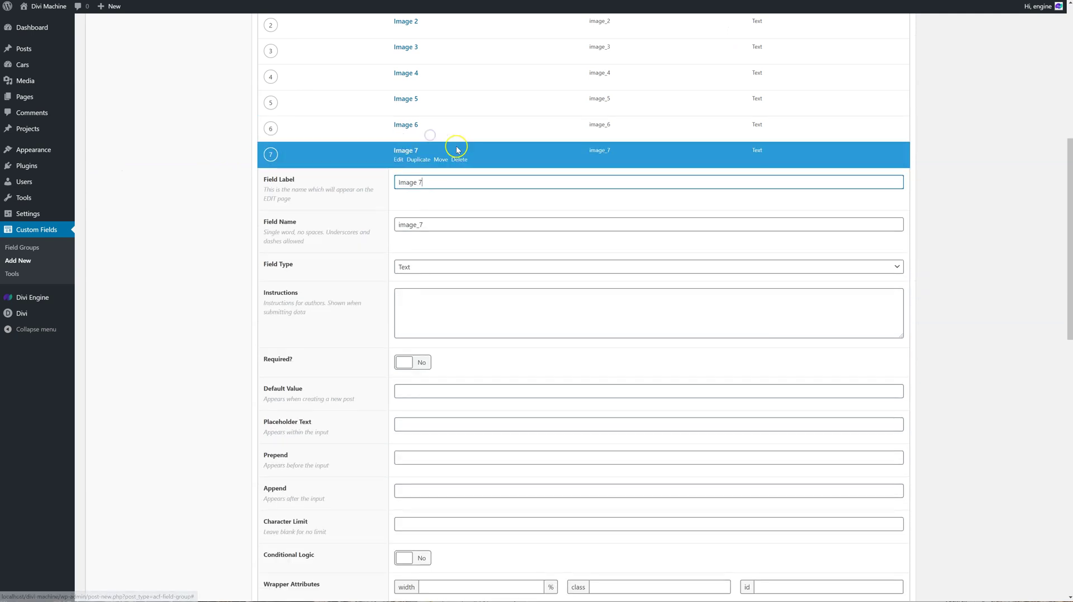
{"action": "left_click", "coordinate": [398, 160]}
- Look over the Gallery group's settings and its list of image sub fields, and collapse the Gallery field
{"action": "scroll", "coordinate": [469, 191], "scroll_direction": "up", "scroll_amount": 5}
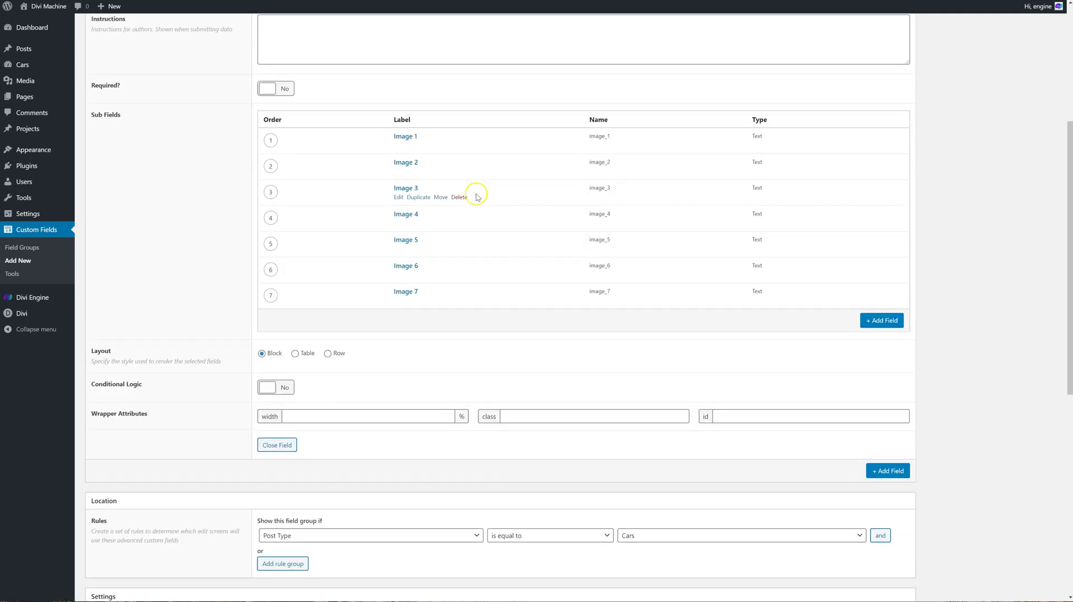
{"action": "scroll", "coordinate": [481, 198], "scroll_direction": "up", "scroll_amount": 2}
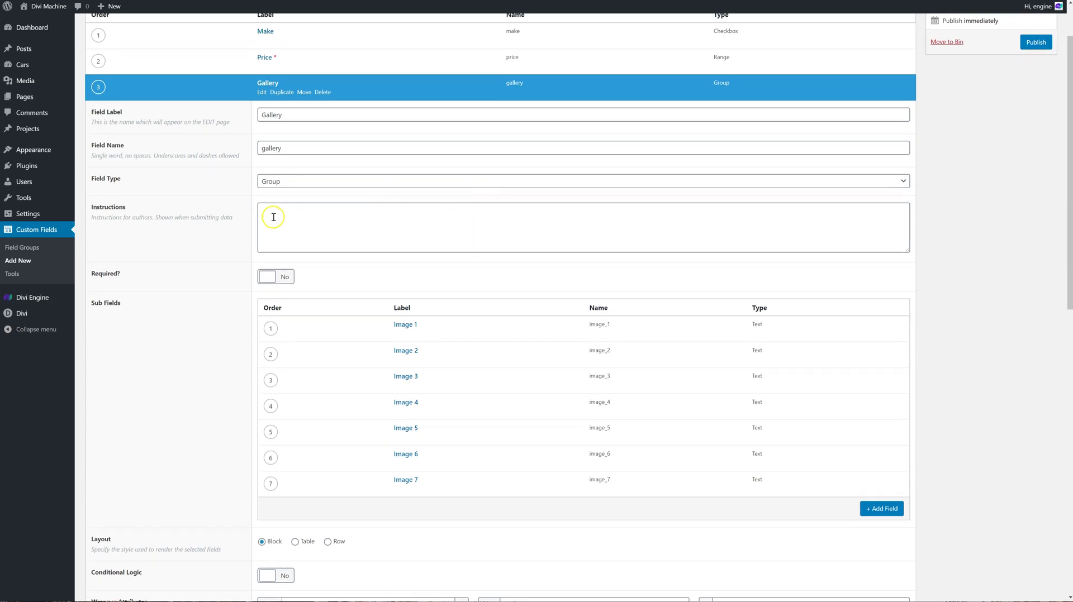
{"action": "scroll", "coordinate": [507, 415], "scroll_direction": "down", "scroll_amount": 1}
{"action": "scroll", "coordinate": [507, 415], "scroll_direction": "down", "scroll_amount": 2}
{"action": "left_click", "coordinate": [507, 415]}
{"action": "left_click", "coordinate": [196, 475]}
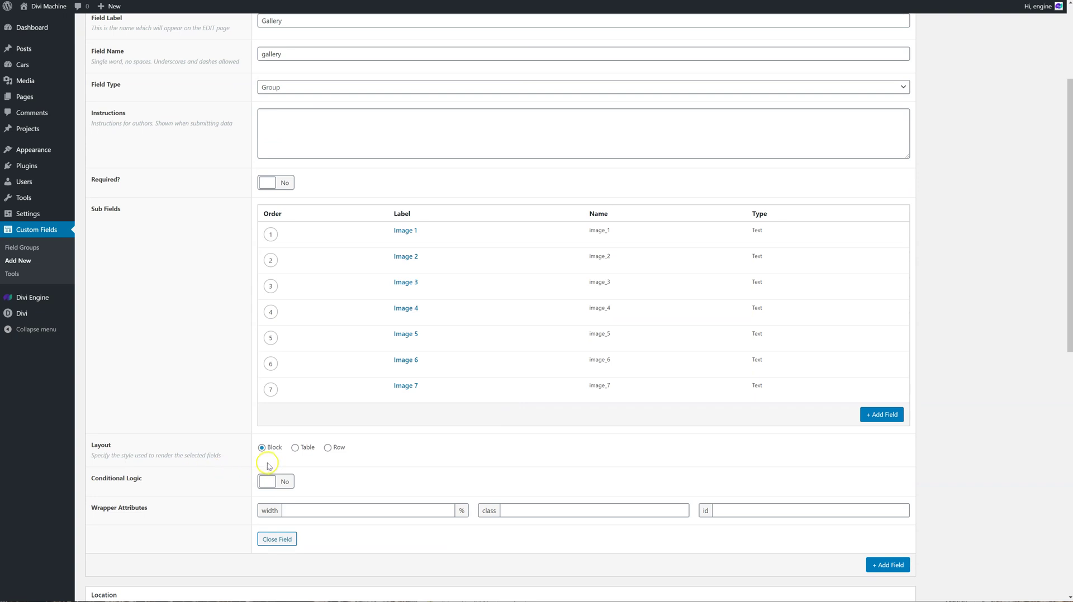
{"action": "scroll", "coordinate": [720, 417], "scroll_direction": "up", "scroll_amount": 3}
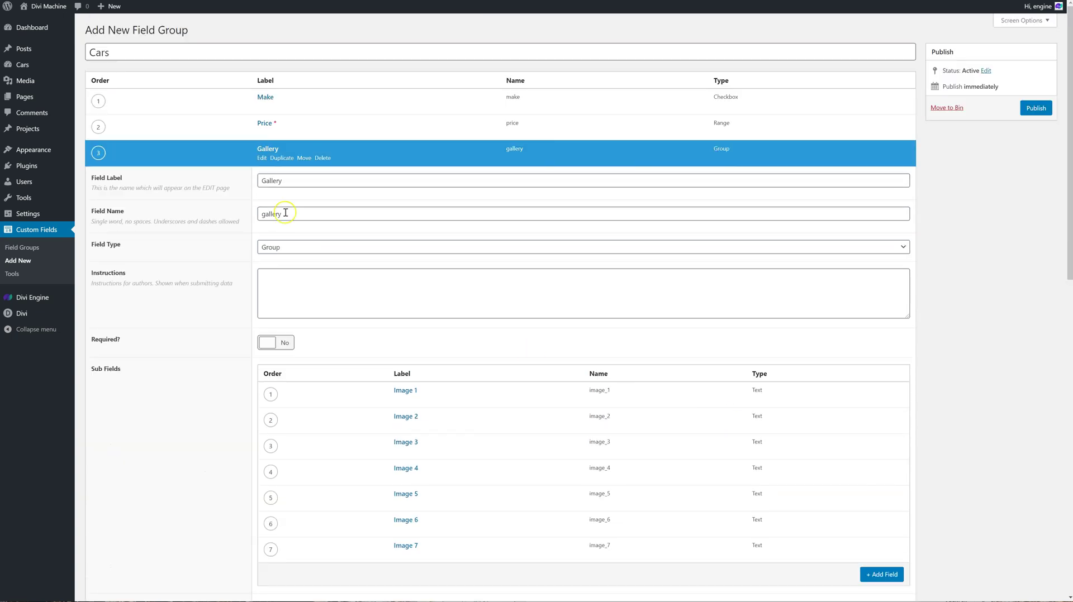
{"action": "left_click", "coordinate": [261, 159]}
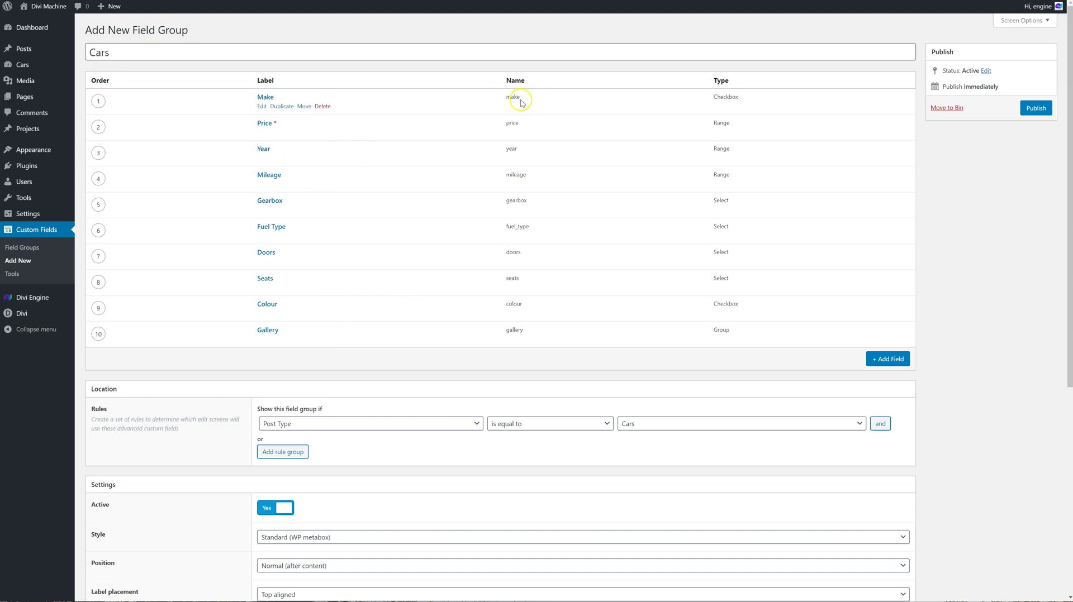
- Examine the settings of the Year, Gearbox, Fuel Type and Colour fields, collapsing each one after viewing it
{"action": "left_click_drag", "start_coordinate": [740, 97], "coordinate": [710, 148]}
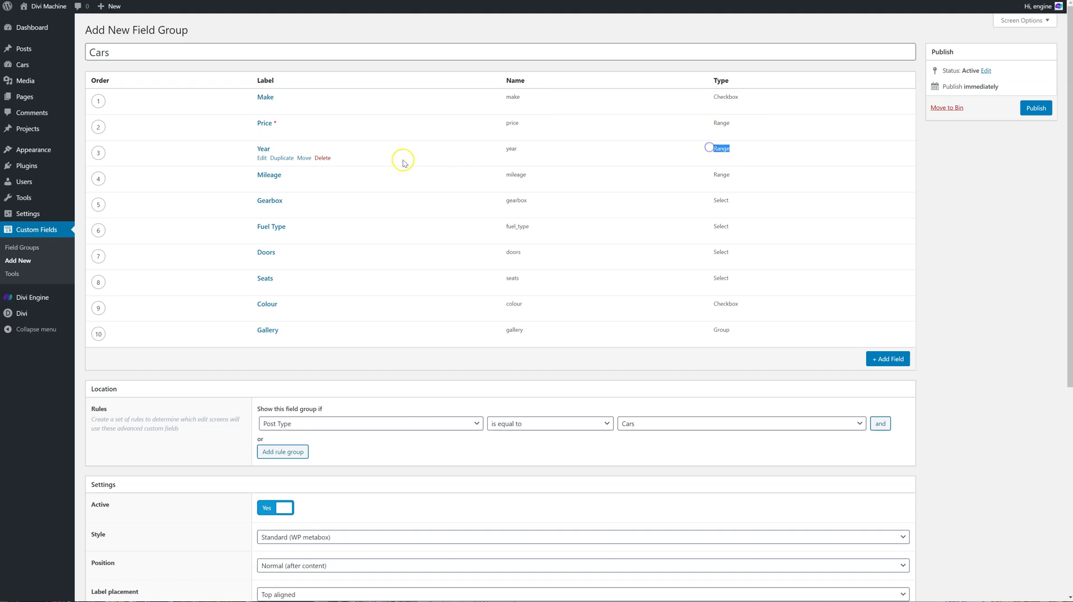
{"action": "left_click", "coordinate": [262, 158]}
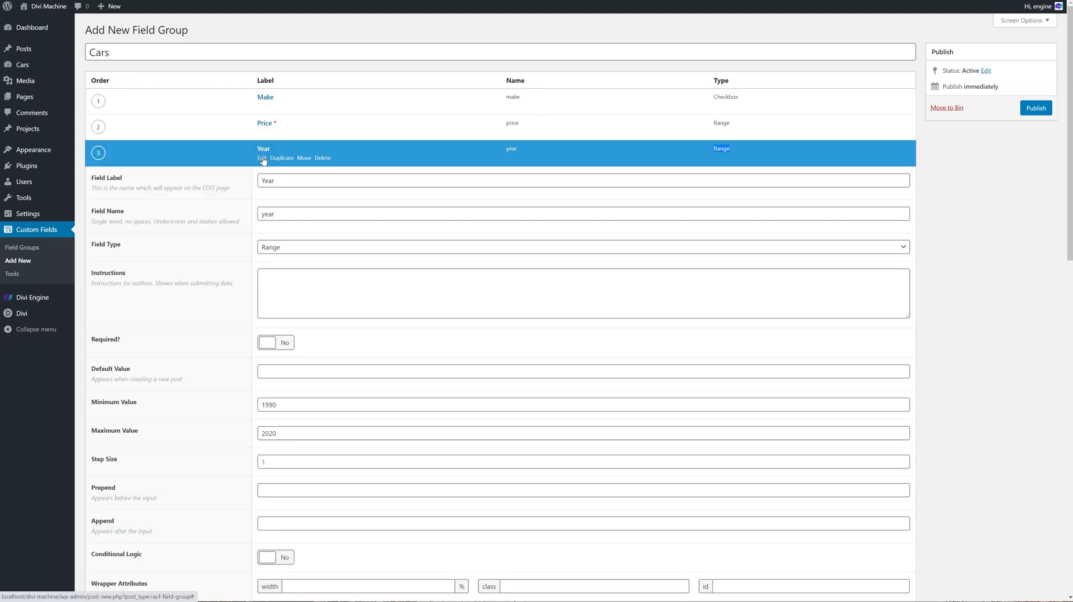
{"action": "left_click", "coordinate": [262, 158]}
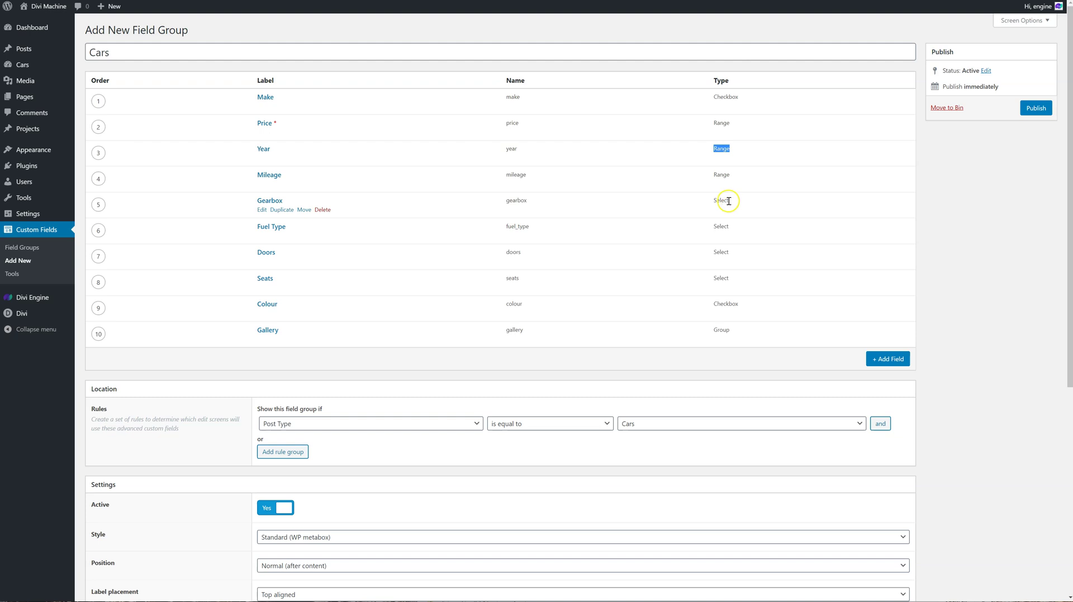
{"action": "left_click", "coordinate": [263, 211]}
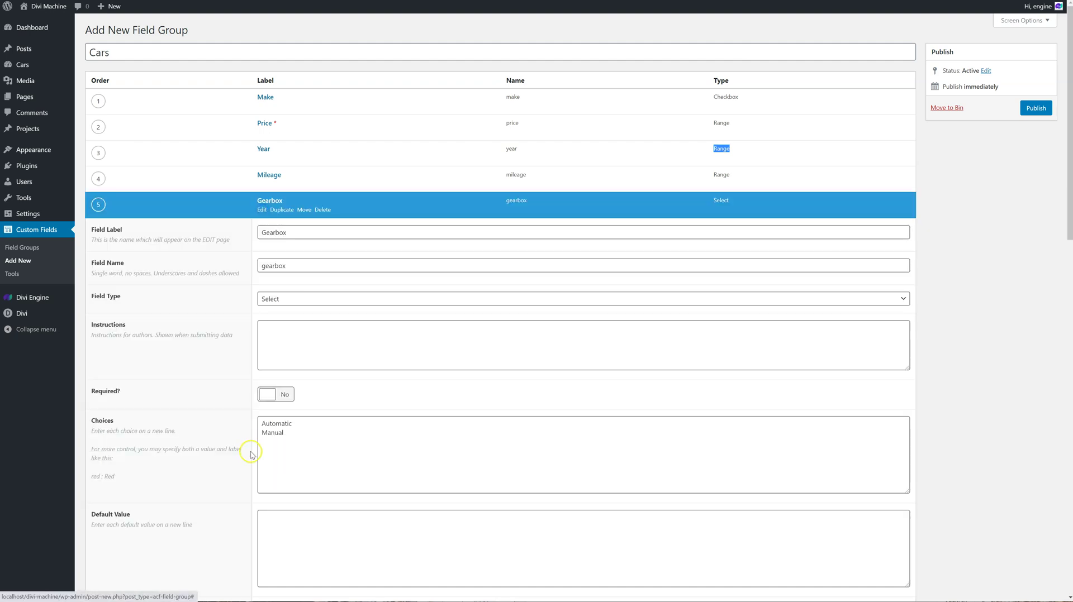
{"action": "left_click", "coordinate": [263, 211]}
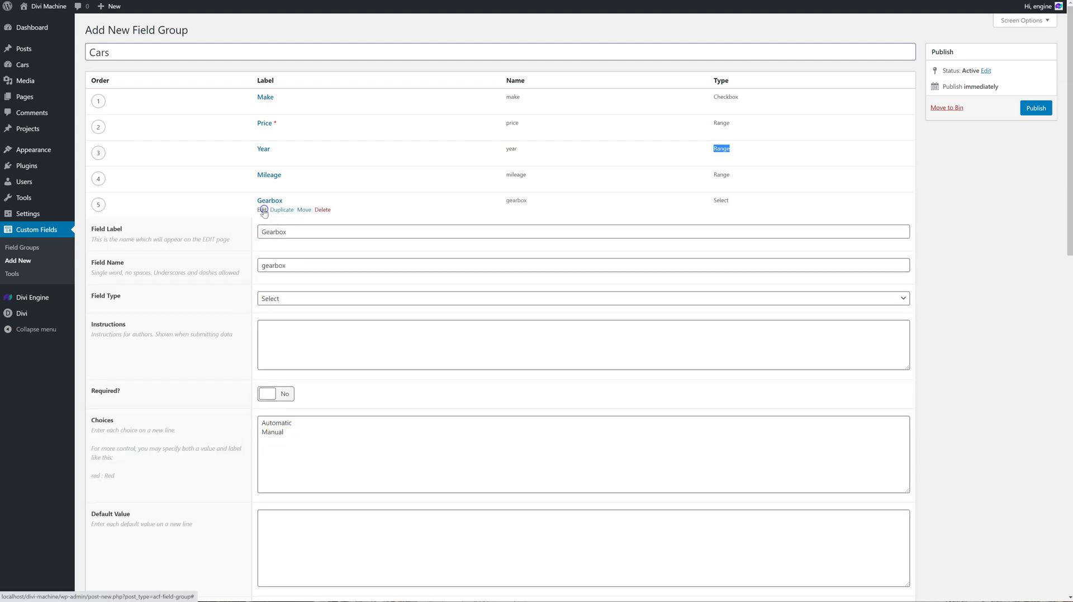
{"action": "left_click", "coordinate": [260, 236]}
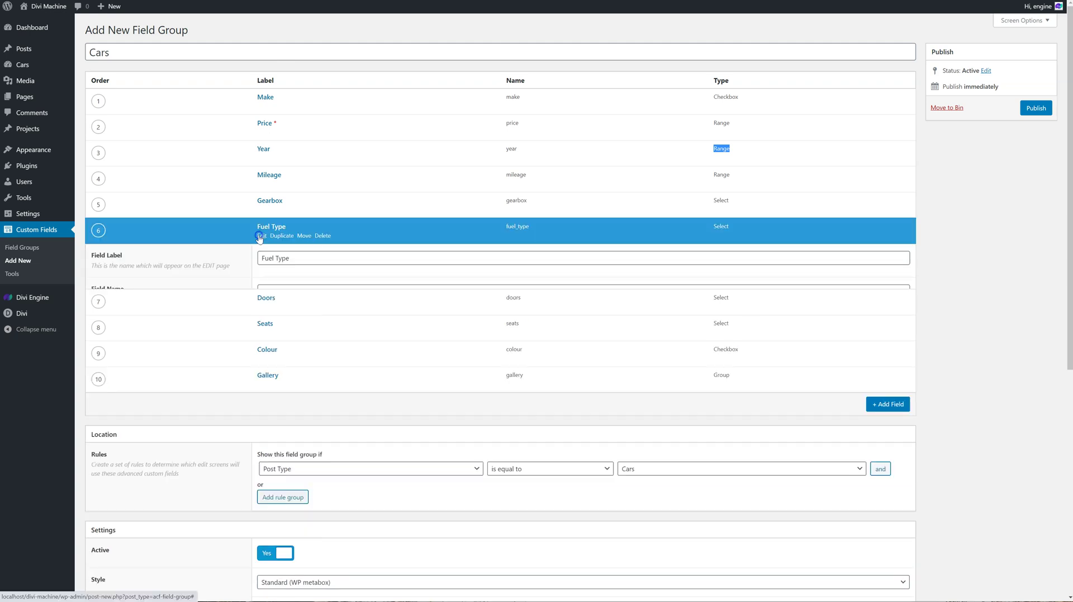
{"action": "left_click", "coordinate": [259, 236]}
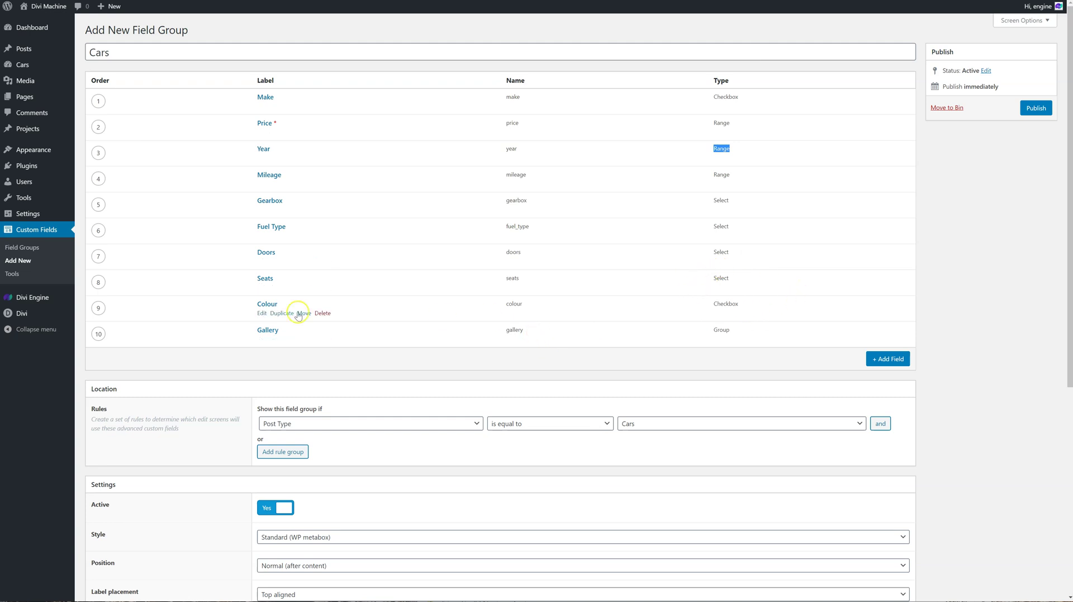
{"action": "left_click", "coordinate": [262, 314]}
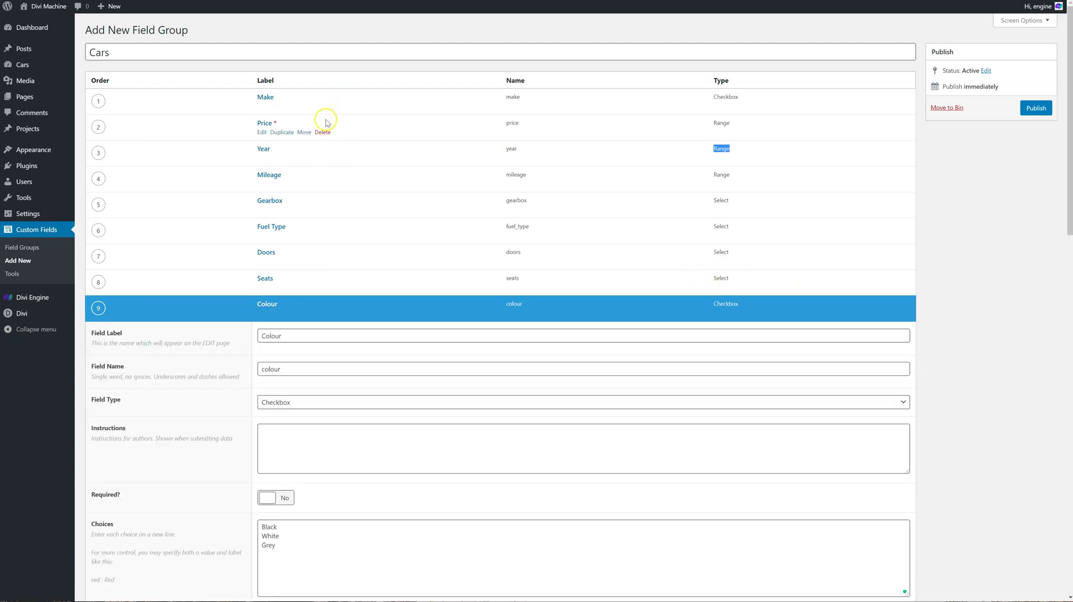
{"action": "scroll", "coordinate": [299, 251], "scroll_direction": "down", "scroll_amount": 3}
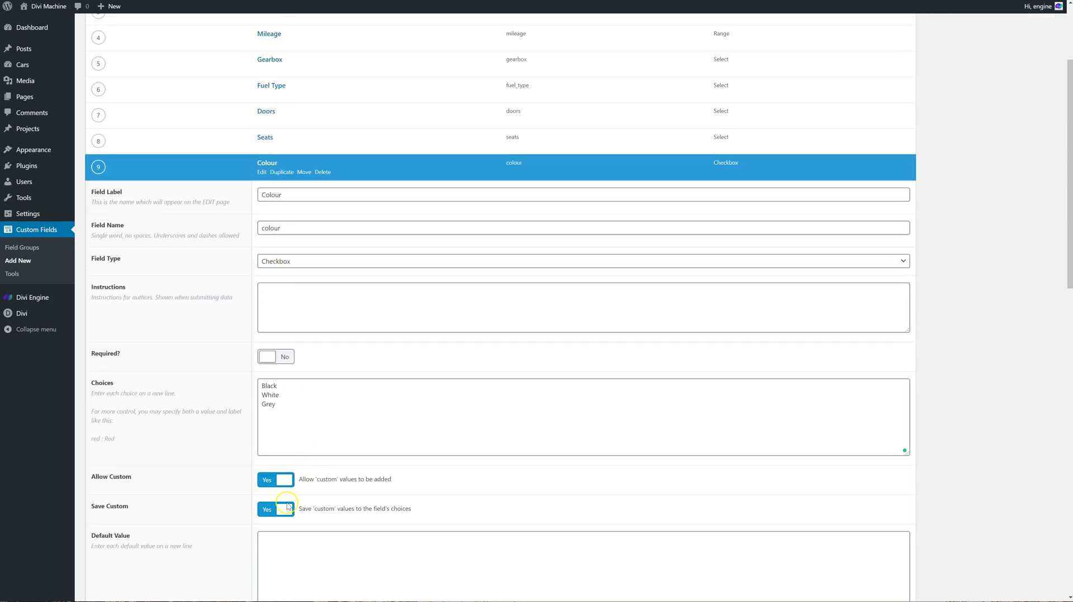
{"action": "left_click", "coordinate": [261, 173]}
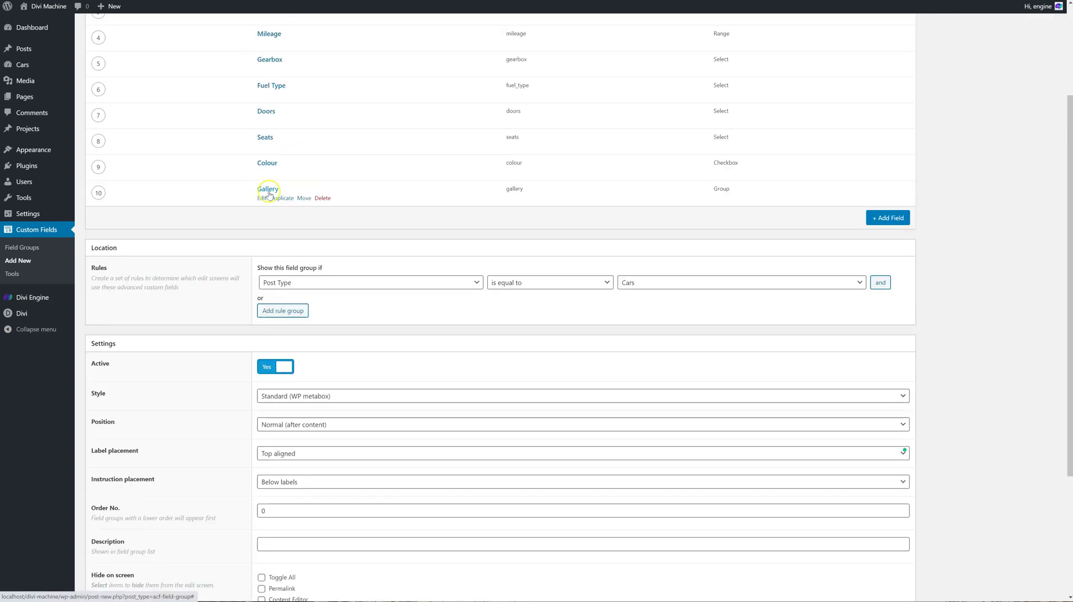
{"action": "scroll", "coordinate": [346, 220], "scroll_direction": "up", "scroll_amount": 3}
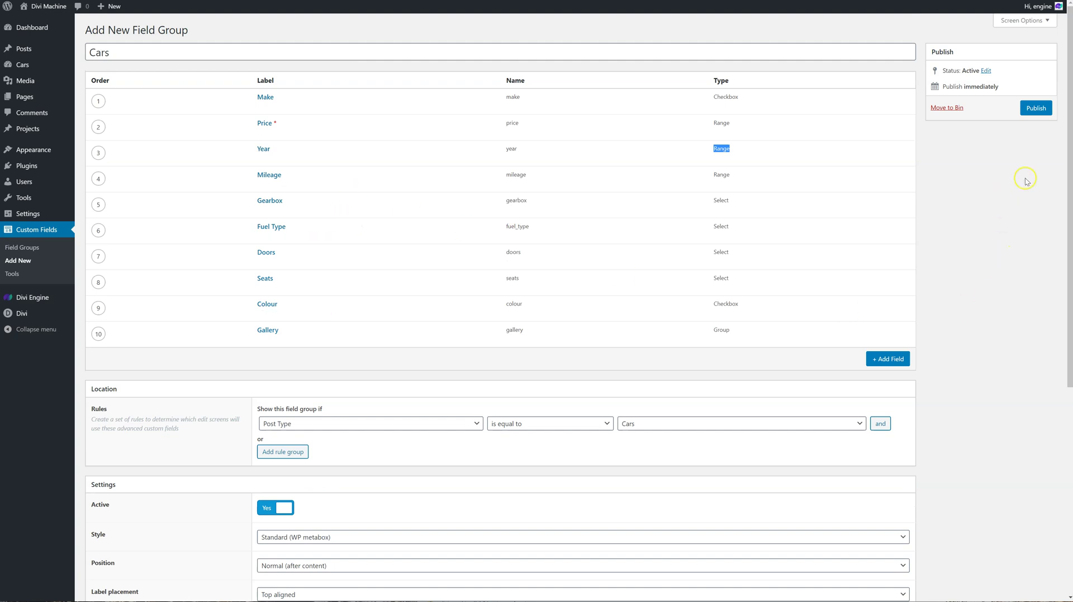
- Publish the Cars field group and start a new entry in the Cars post type
{"action": "left_click", "coordinate": [1030, 114]}
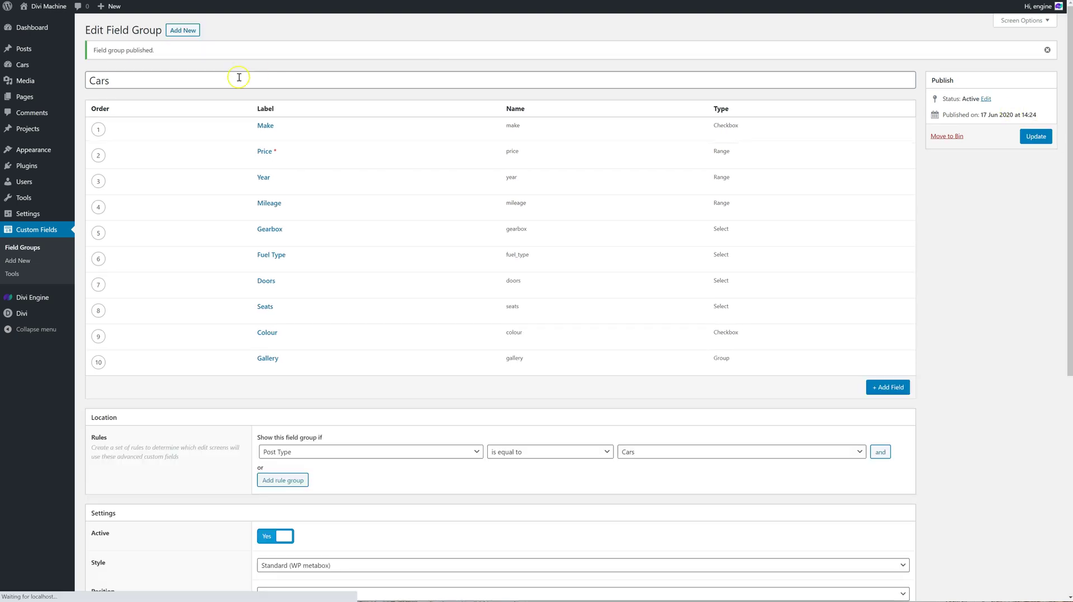
{"action": "left_click", "coordinate": [39, 67]}
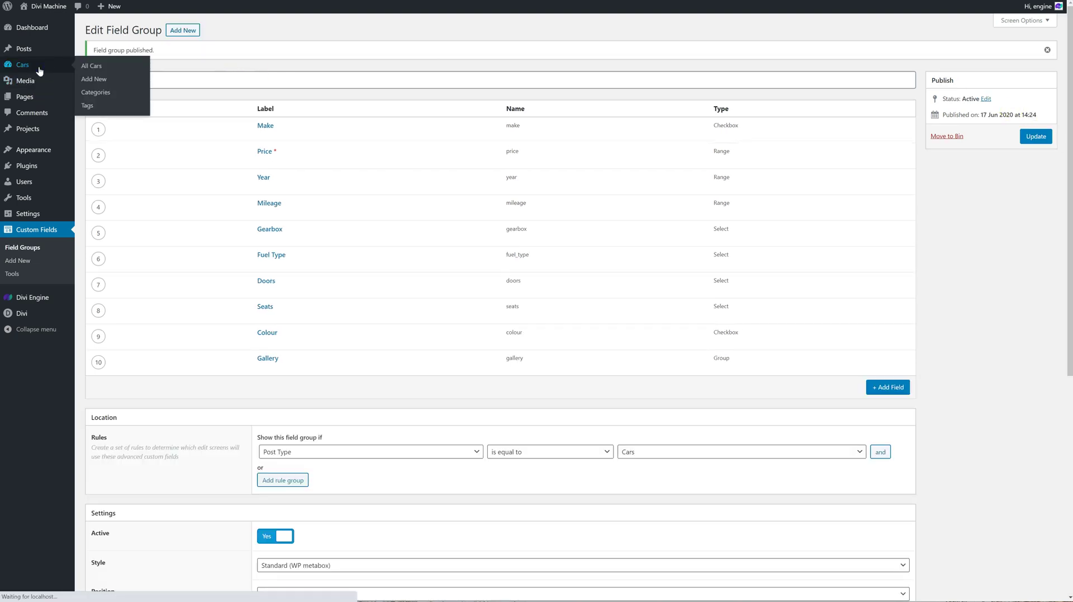
{"action": "left_click", "coordinate": [126, 31]}
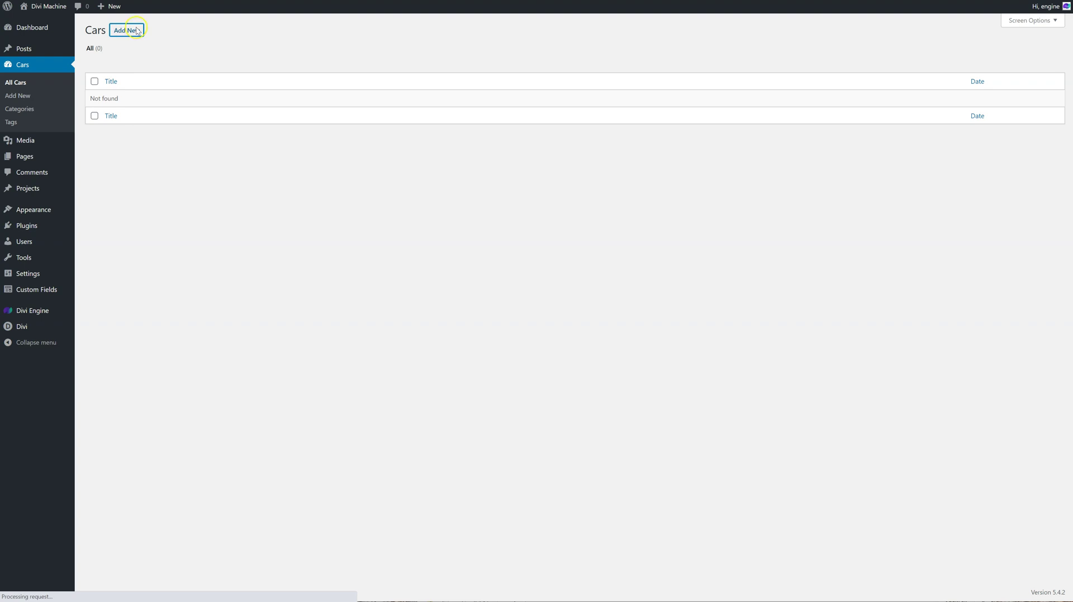
- Examine the custom fields on the new car entry, from Make down to the input fields of the Gallery images
{"action": "scroll", "coordinate": [263, 221], "scroll_direction": "down", "scroll_amount": 8}
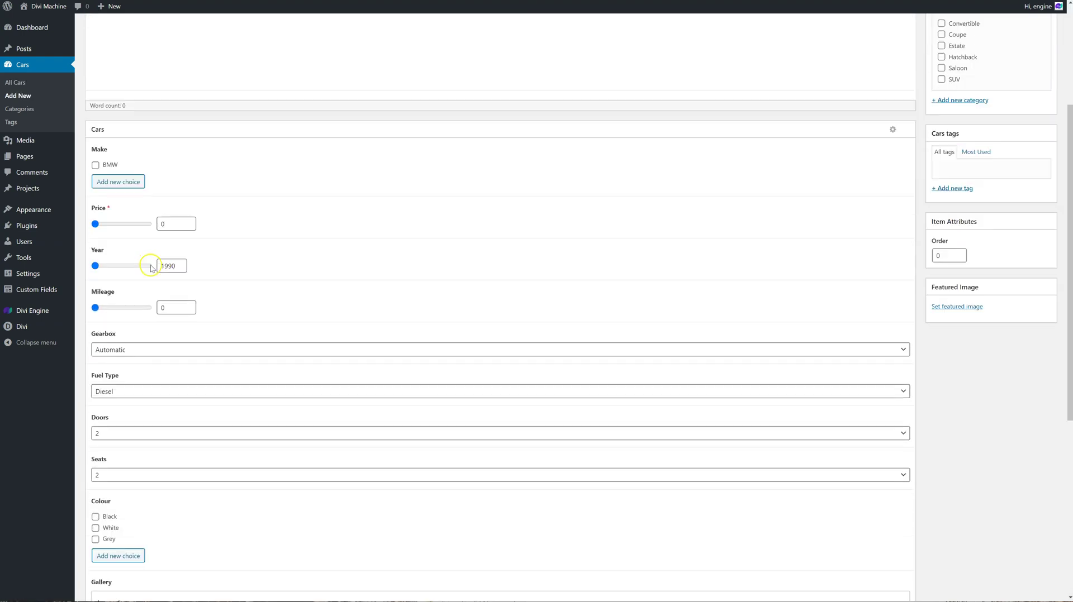
{"action": "scroll", "coordinate": [165, 471], "scroll_direction": "down", "scroll_amount": 3}
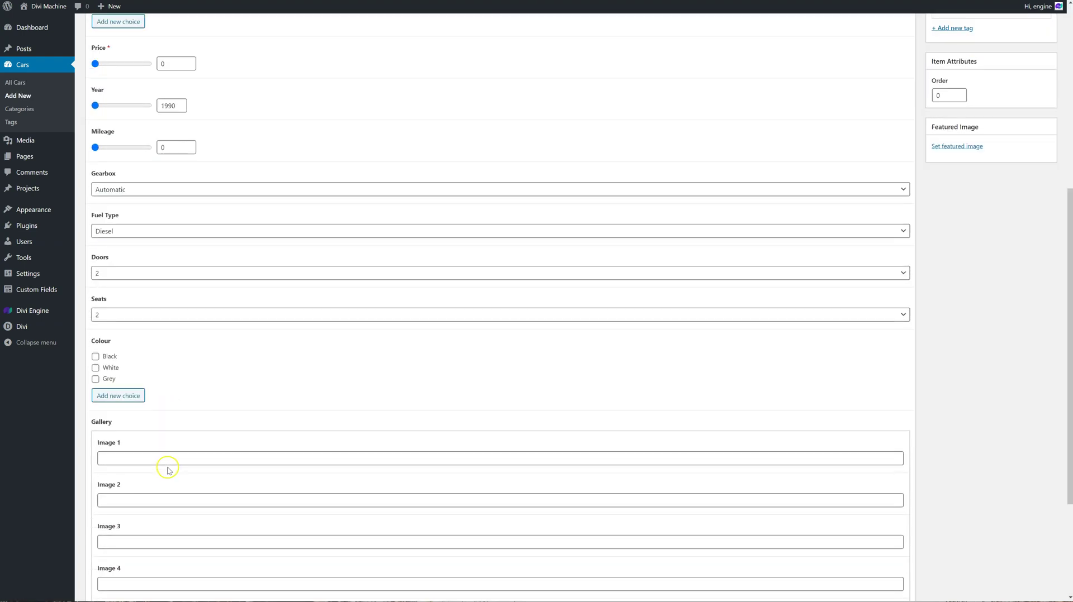
{"action": "scroll", "coordinate": [168, 470], "scroll_direction": "down", "scroll_amount": 3}
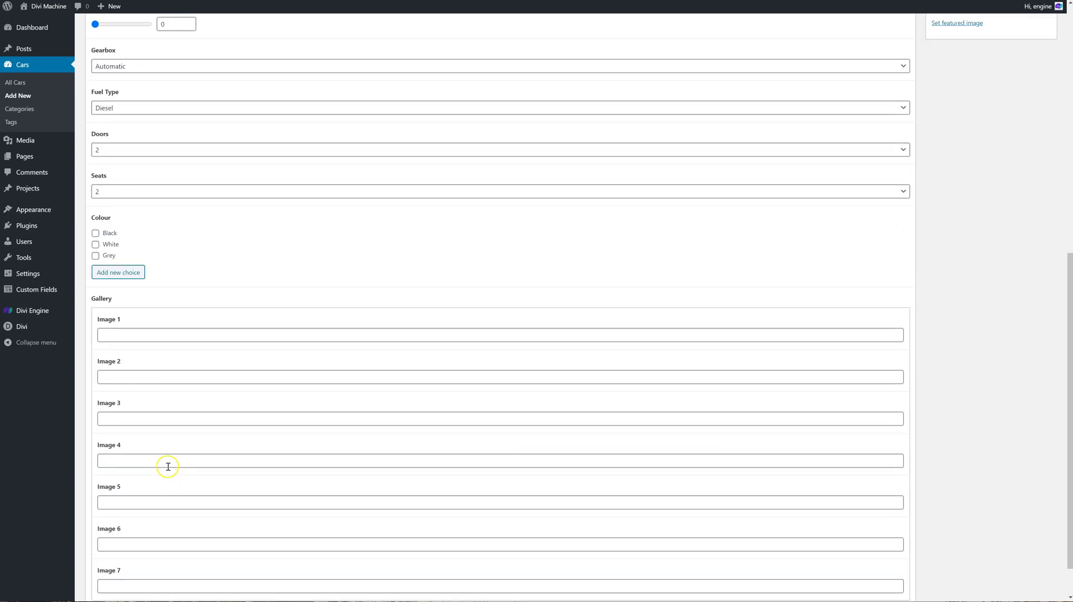
{"action": "left_click", "coordinate": [215, 338]}
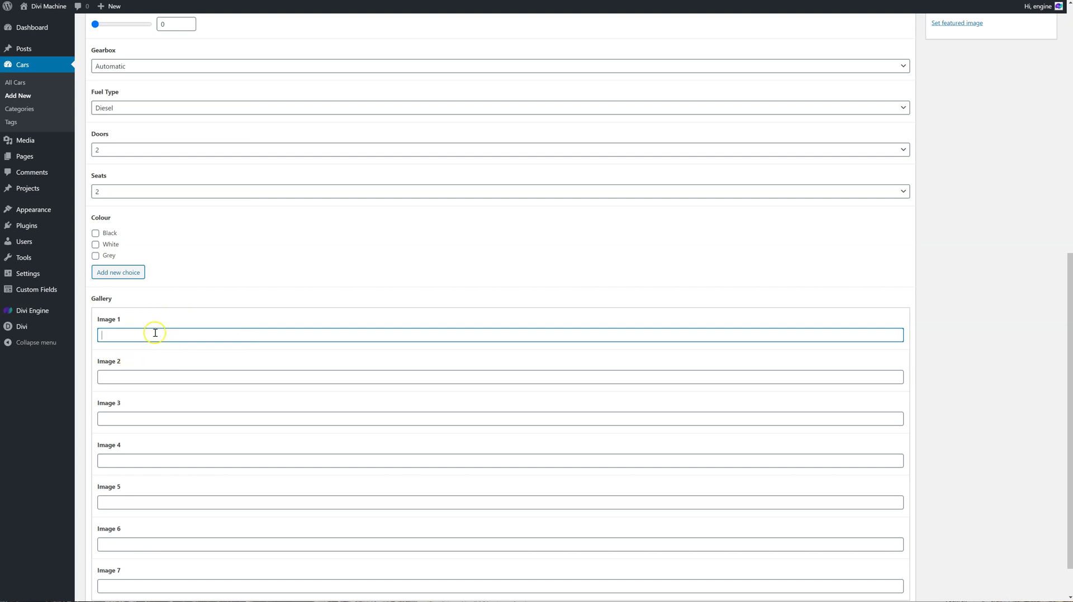
{"action": "left_click", "coordinate": [139, 350]}
- Reopen the Cars field group for editing and expand its Gallery field down to the sub fields
{"action": "mouse_move", "coordinate": [37, 288]}
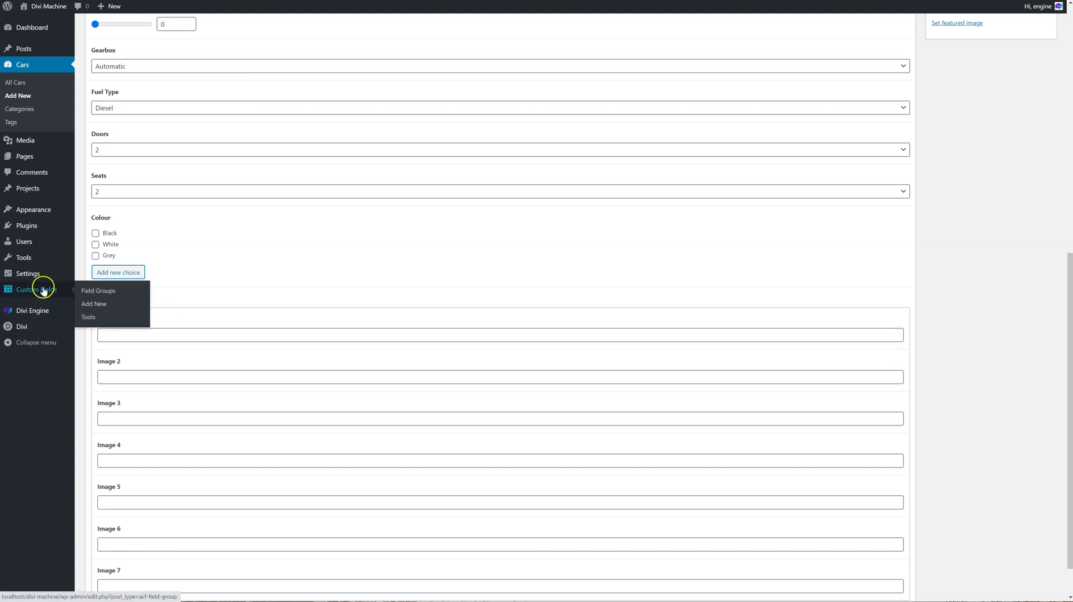
{"action": "left_click", "coordinate": [96, 293]}
{"action": "left_click", "coordinate": [115, 84]}
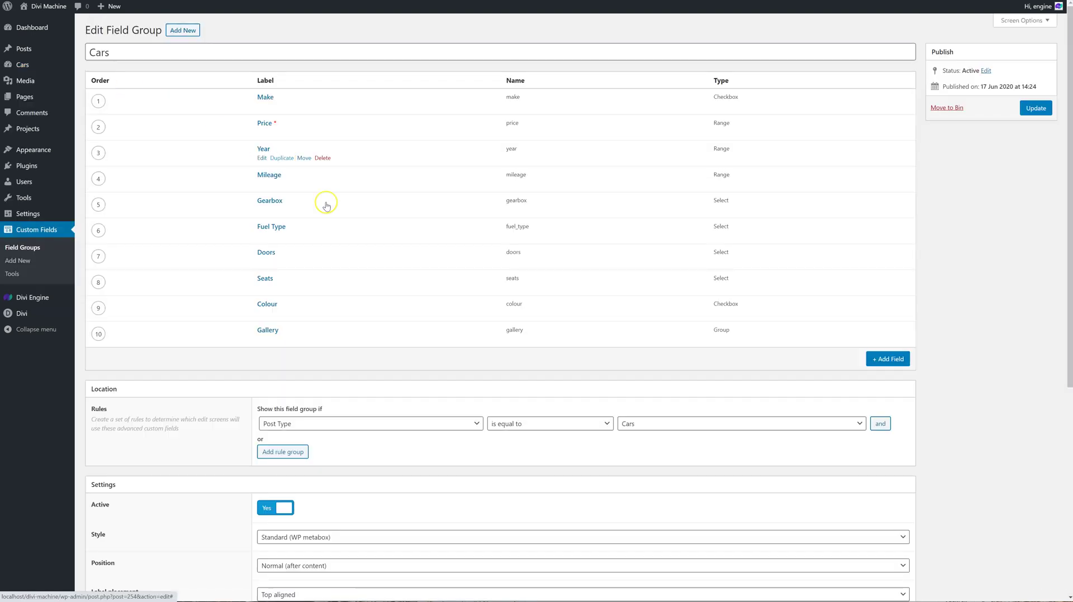
{"action": "left_click", "coordinate": [262, 340]}
{"action": "scroll", "coordinate": [330, 330], "scroll_direction": "down", "scroll_amount": 3}
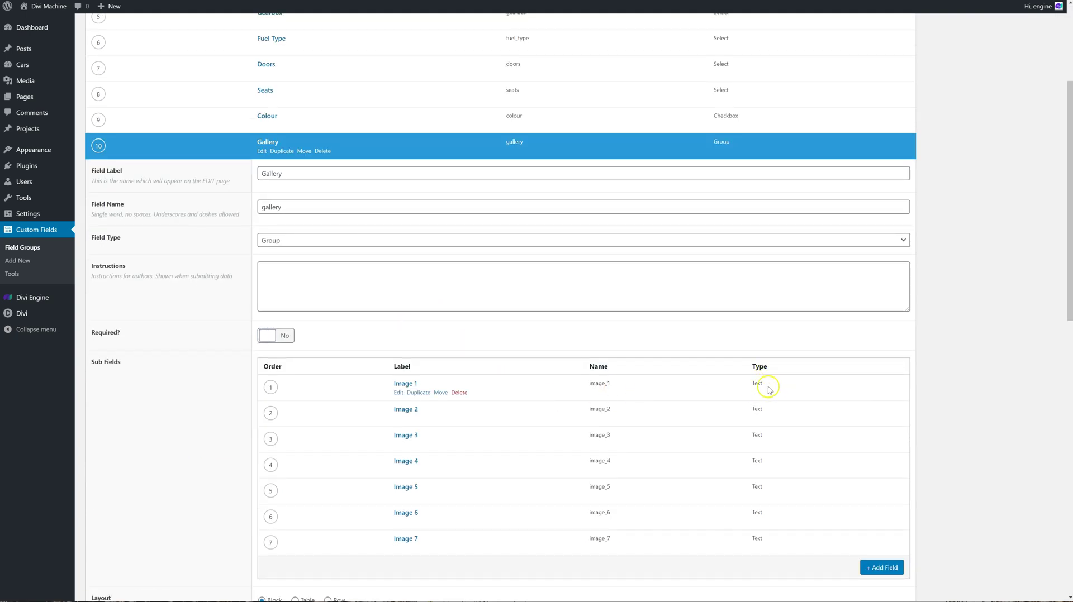
- Change the field type of the Gallery's Image 1 sub field to Image and collapse its settings
{"action": "left_click", "coordinate": [399, 393]}
{"action": "scroll", "coordinate": [414, 390], "scroll_direction": "down", "scroll_amount": 2}
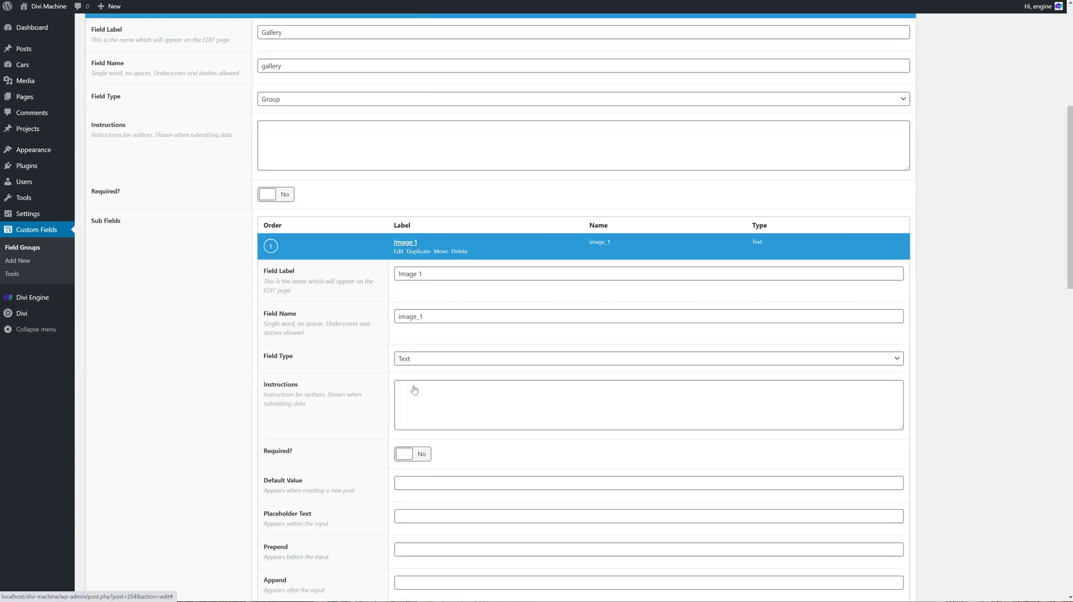
{"action": "left_click", "coordinate": [431, 358]}
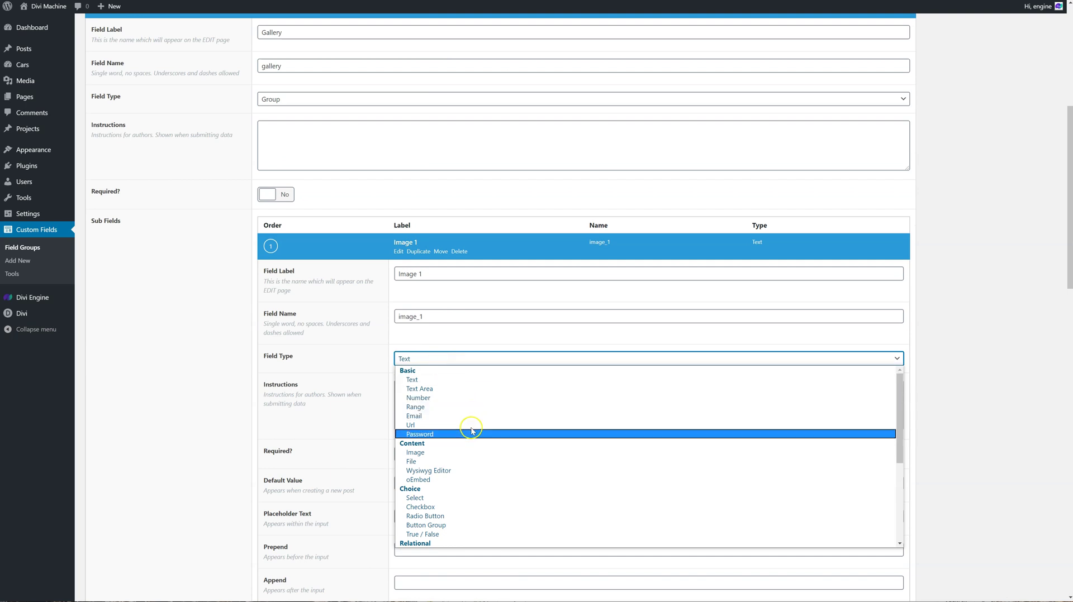
{"action": "left_click", "coordinate": [472, 453]}
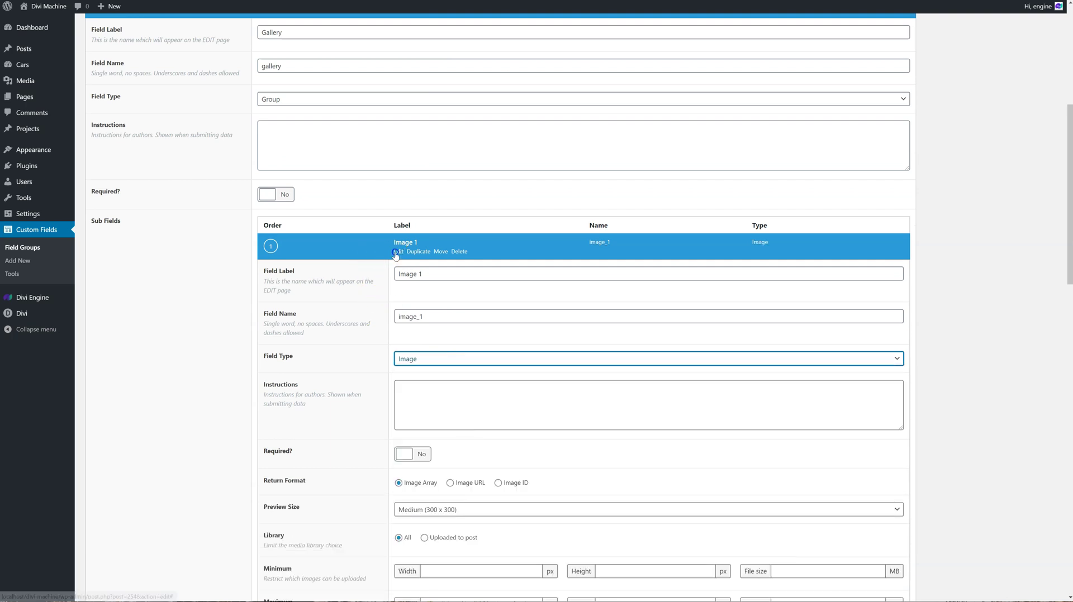
{"action": "left_click", "coordinate": [398, 252]}
- Delete the text sub fields Image 2 through Image 7 from the Gallery group
{"action": "left_click", "coordinate": [457, 277]}
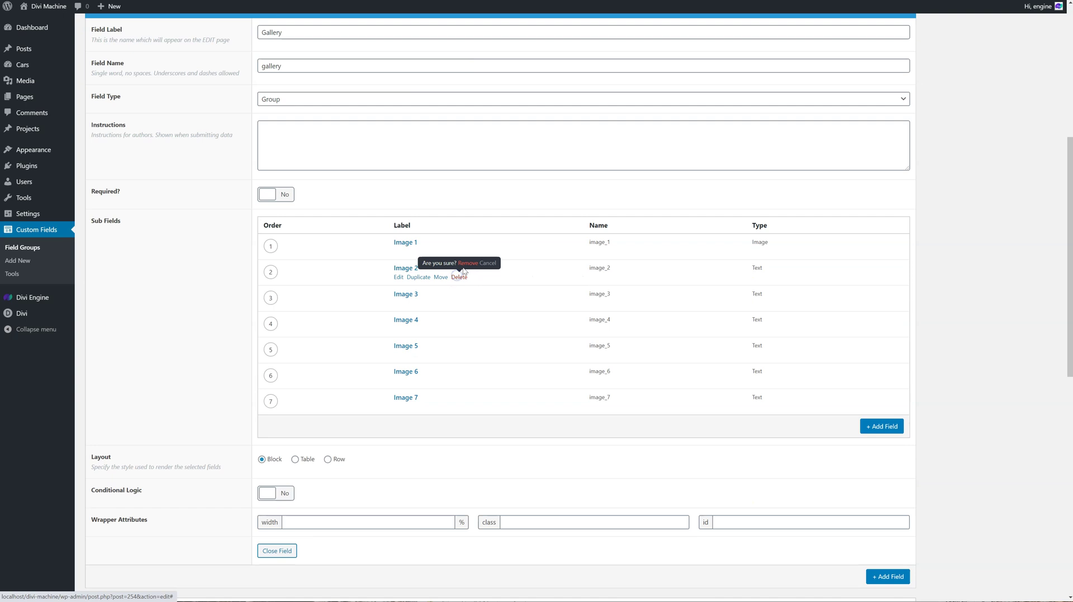
{"action": "left_click", "coordinate": [468, 264]}
{"action": "left_click", "coordinate": [459, 277]}
{"action": "left_click", "coordinate": [468, 263]}
{"action": "left_click", "coordinate": [460, 278]}
{"action": "left_click", "coordinate": [466, 264]}
{"action": "left_click", "coordinate": [460, 277]}
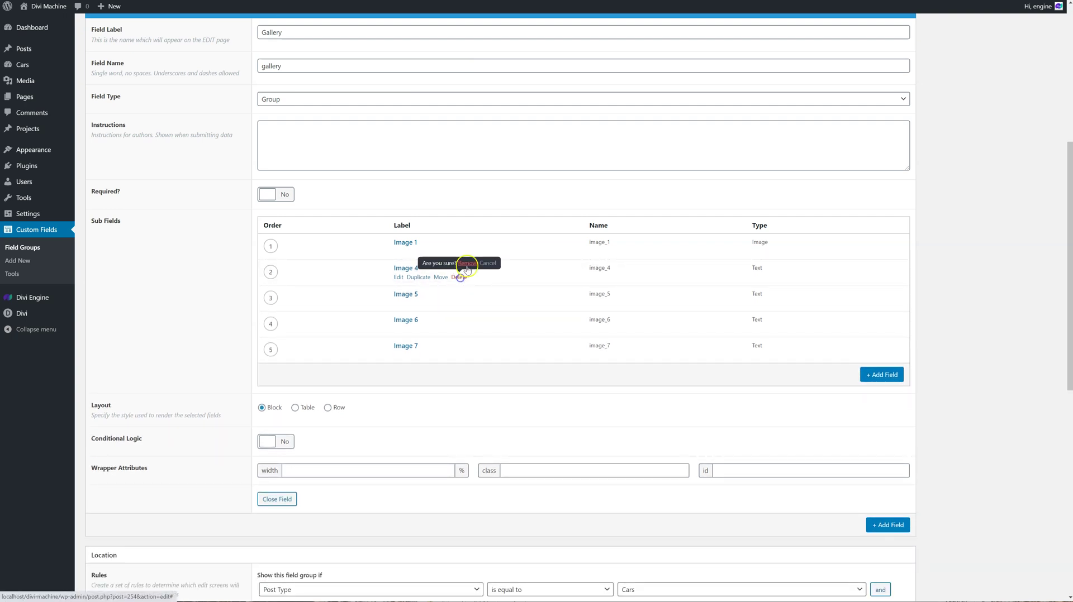
{"action": "left_click", "coordinate": [467, 263]}
{"action": "left_click", "coordinate": [461, 278]}
{"action": "left_click", "coordinate": [468, 263]}
{"action": "left_click", "coordinate": [459, 278]}
{"action": "left_click", "coordinate": [467, 263]}
{"action": "left_click", "coordinate": [459, 278]}
{"action": "left_click", "coordinate": [471, 265]}
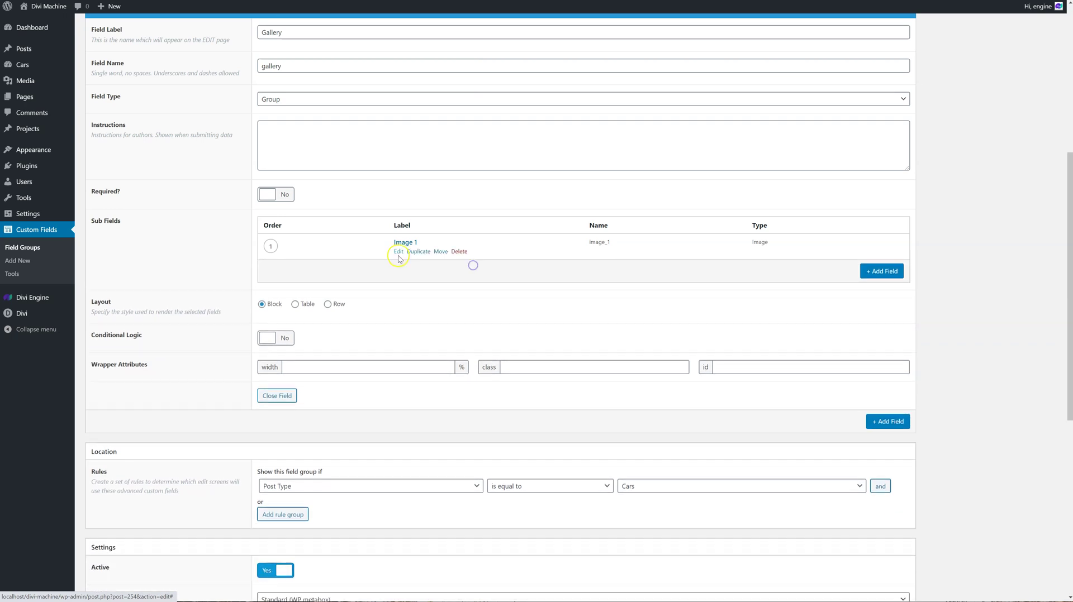
- Duplicate the Gallery's image sub fields one after another, from Image 1 through Image 9
{"action": "left_click", "coordinate": [418, 252]}
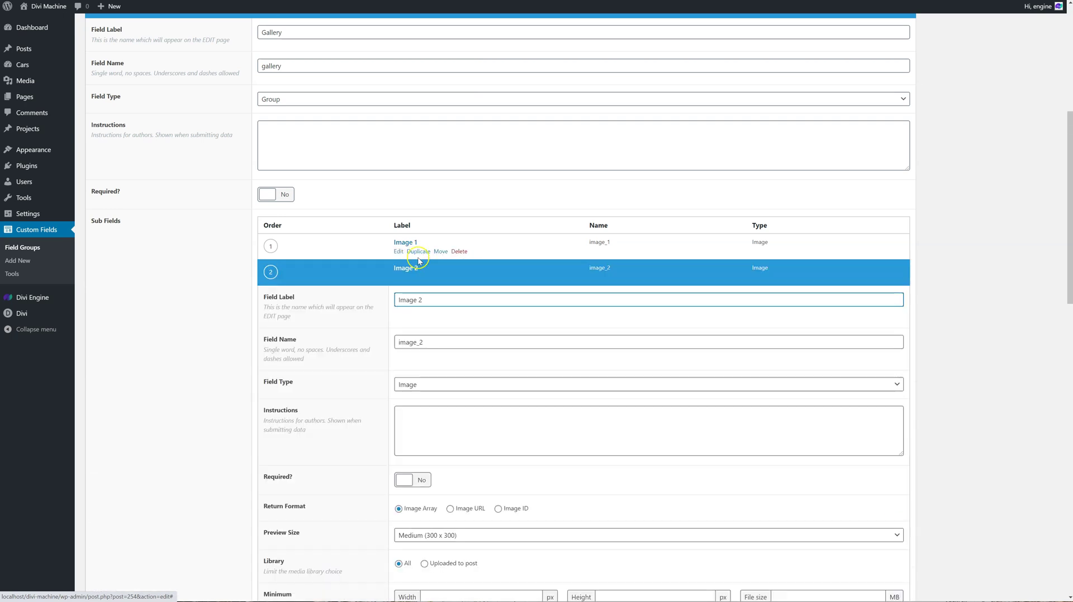
{"action": "left_click", "coordinate": [418, 278]}
{"action": "left_click", "coordinate": [418, 303]}
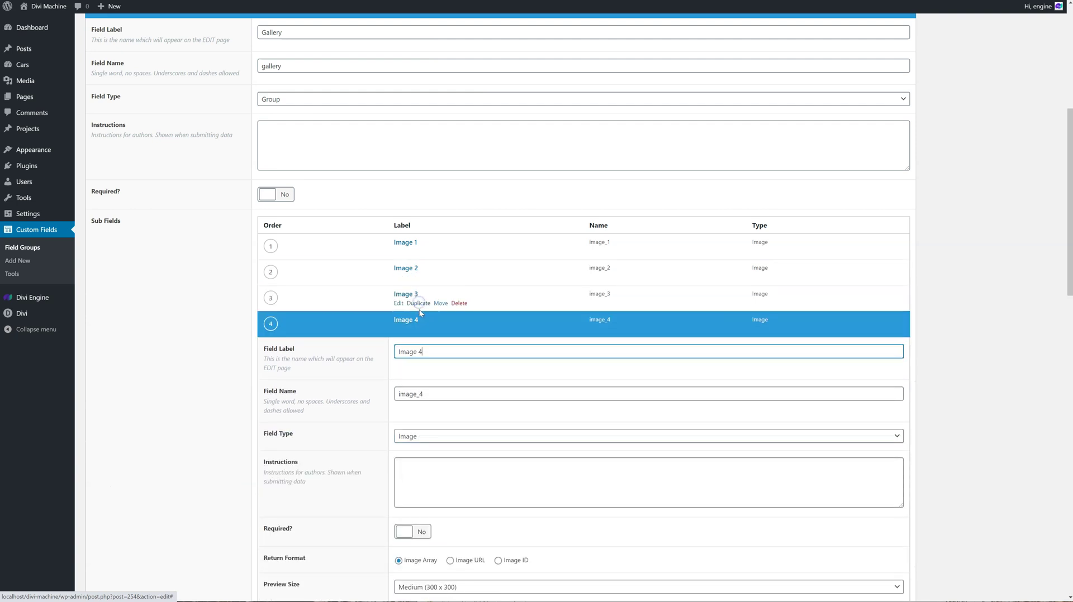
{"action": "left_click", "coordinate": [419, 329]}
{"action": "left_click", "coordinate": [420, 356]}
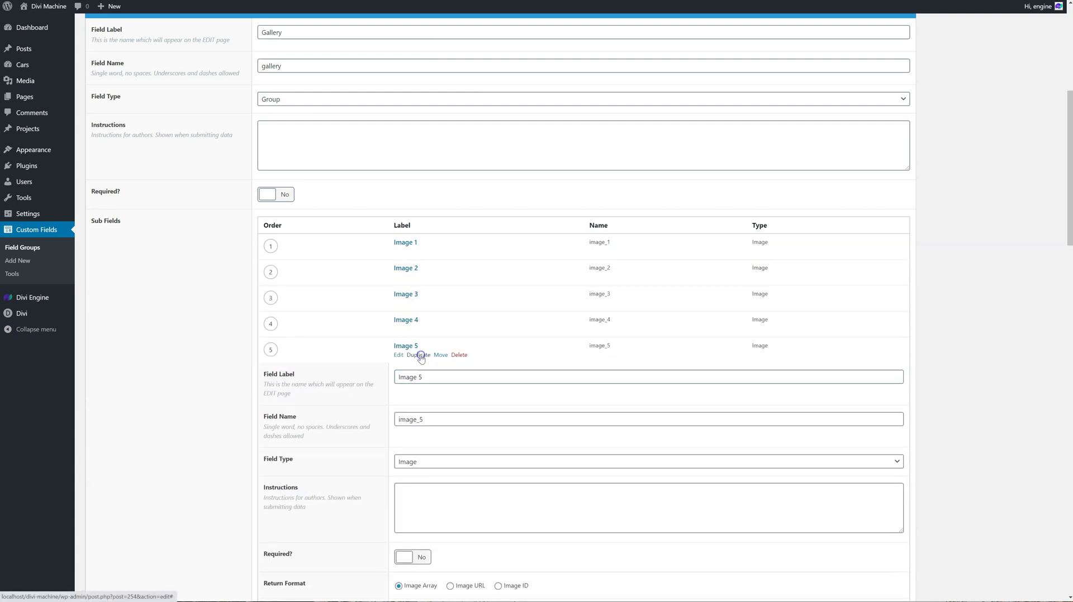
{"action": "left_click", "coordinate": [419, 382]}
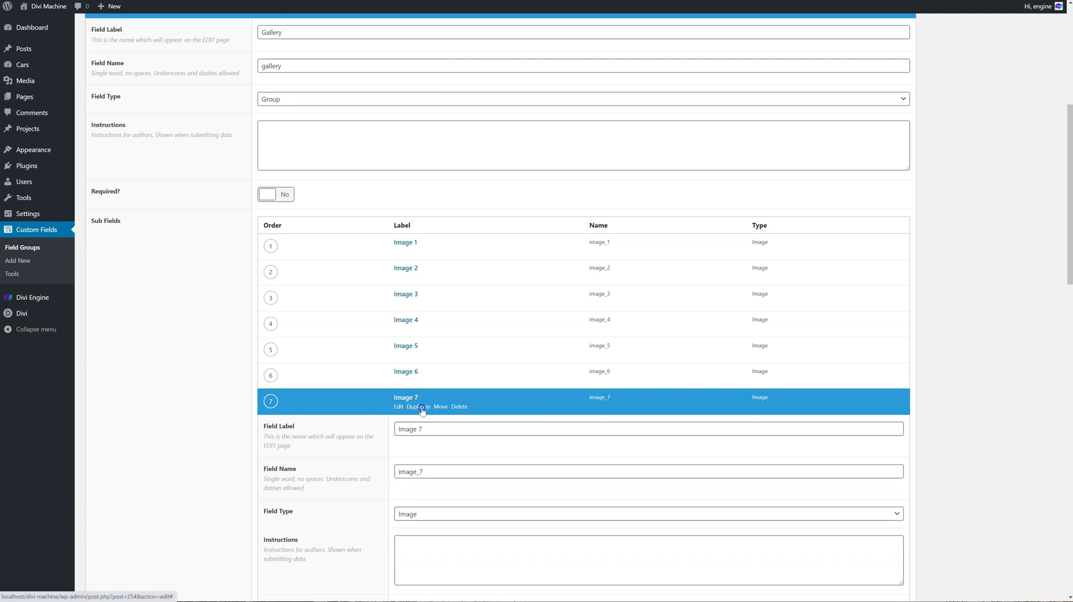
{"action": "left_click", "coordinate": [420, 407]}
{"action": "left_click", "coordinate": [420, 432]}
{"action": "scroll", "coordinate": [428, 363], "scroll_direction": "down", "scroll_amount": 5}
{"action": "left_click", "coordinate": [410, 162]}
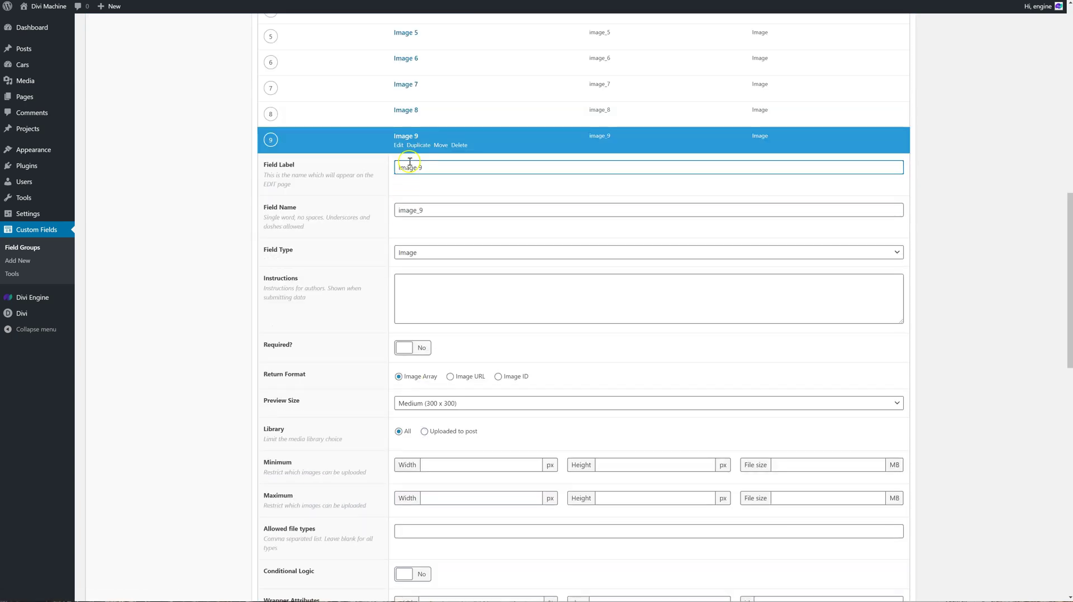
{"action": "left_click", "coordinate": [419, 146]}
- Update the Cars field group and start a new entry in the Cars post type
{"action": "scroll", "coordinate": [868, 267], "scroll_direction": "up", "scroll_amount": 4}
{"action": "scroll", "coordinate": [894, 252], "scroll_direction": "up", "scroll_amount": 10}
{"action": "left_click", "coordinate": [1036, 109]}
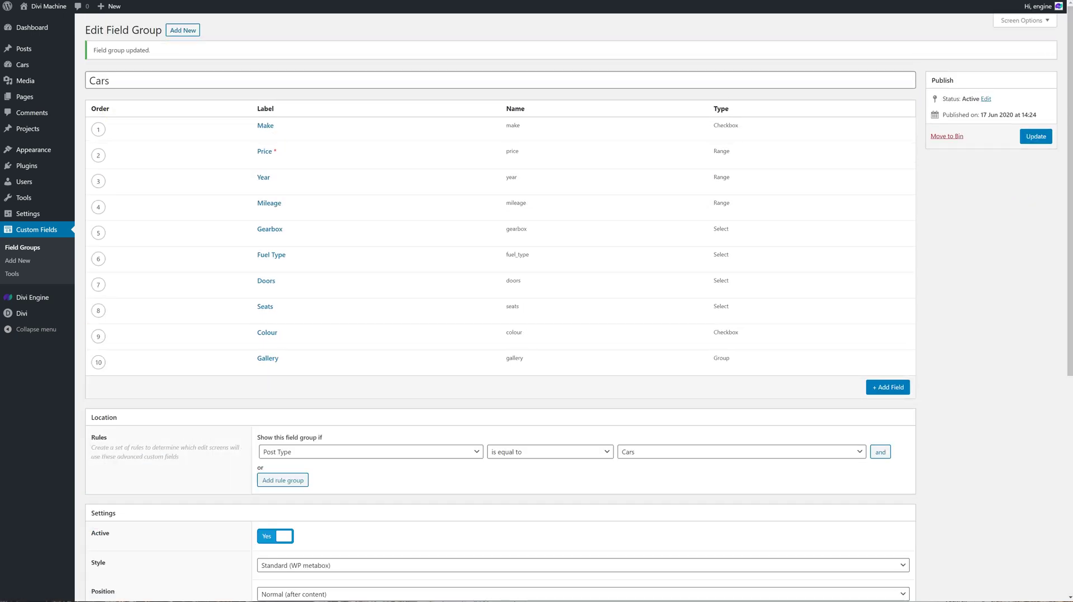
{"action": "left_click", "coordinate": [36, 65]}
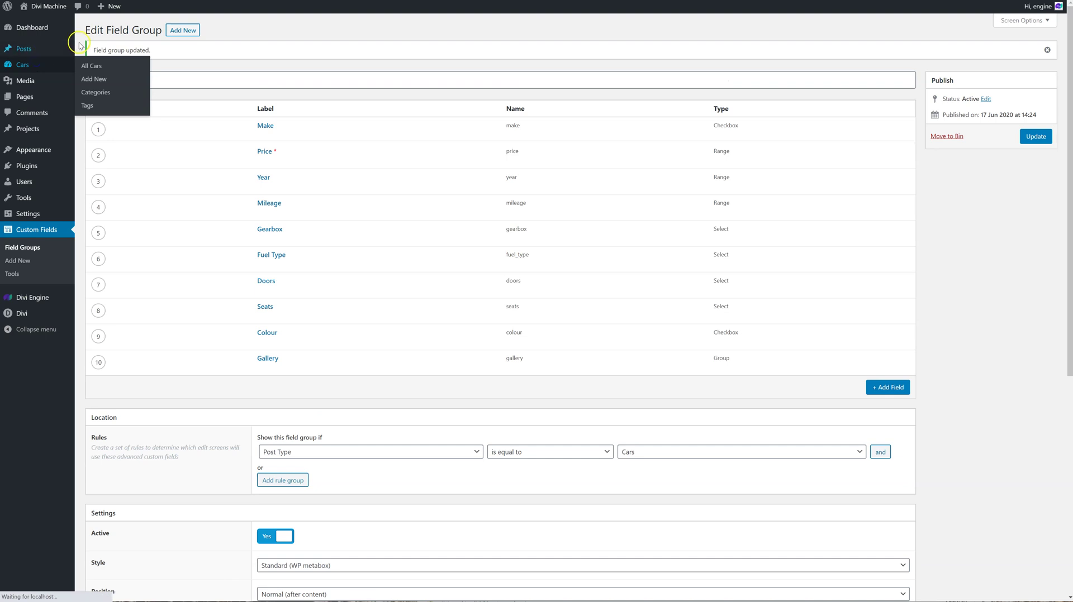
{"action": "left_click", "coordinate": [128, 32]}
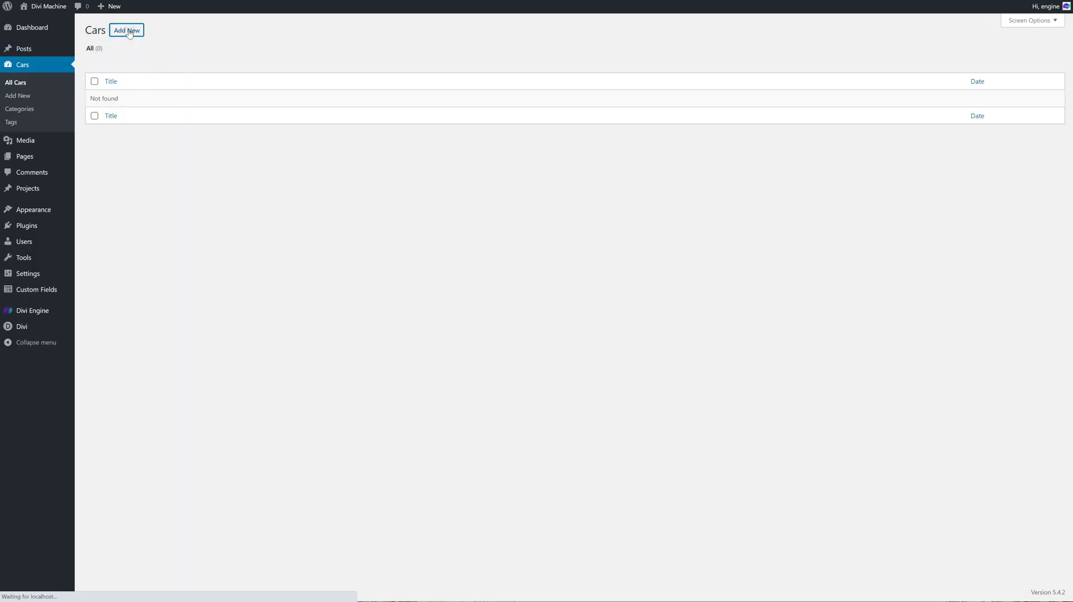
- Add Audi as a new Make choice on the car entry and enter Audi as its title
{"action": "scroll", "coordinate": [162, 156], "scroll_direction": "down", "scroll_amount": 8}
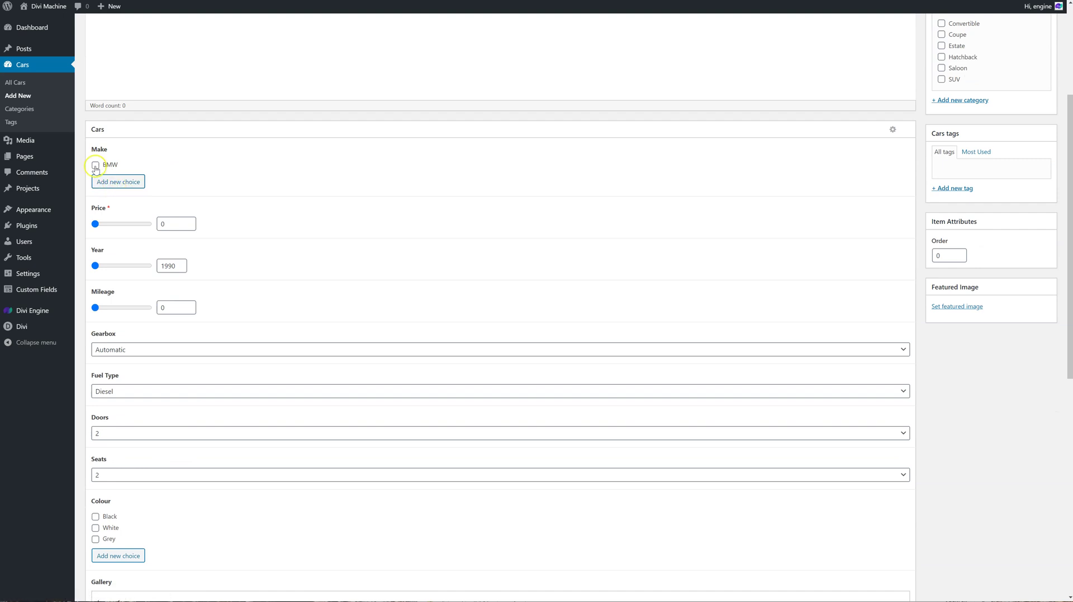
{"action": "left_click", "coordinate": [110, 180]}
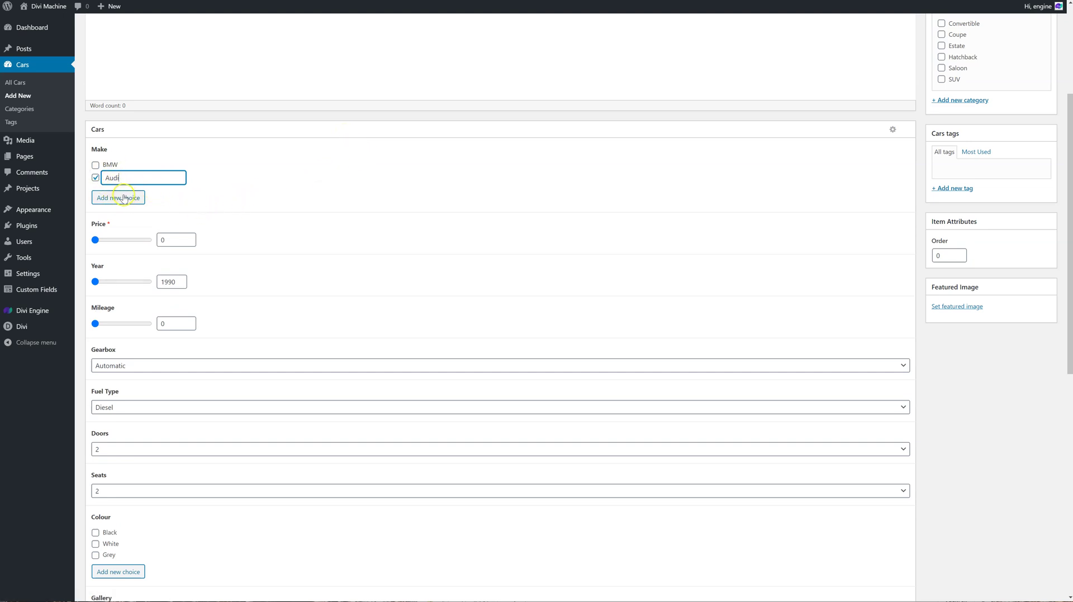
{"action": "scroll", "coordinate": [134, 190], "scroll_direction": "up", "scroll_amount": 4}
{"action": "left_click", "coordinate": [138, 52]}
{"action": "type", "text": "\\"}
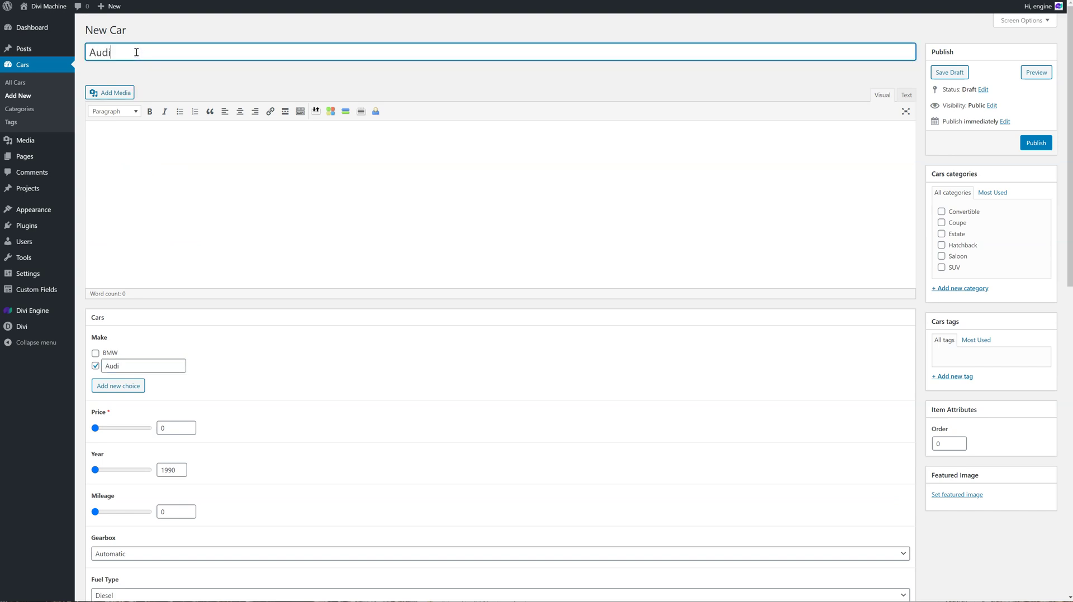
- Set the car's Price to 21534, Year to 2007 and Mileage to 10029
{"action": "scroll", "coordinate": [179, 371], "scroll_direction": "down", "scroll_amount": 3}
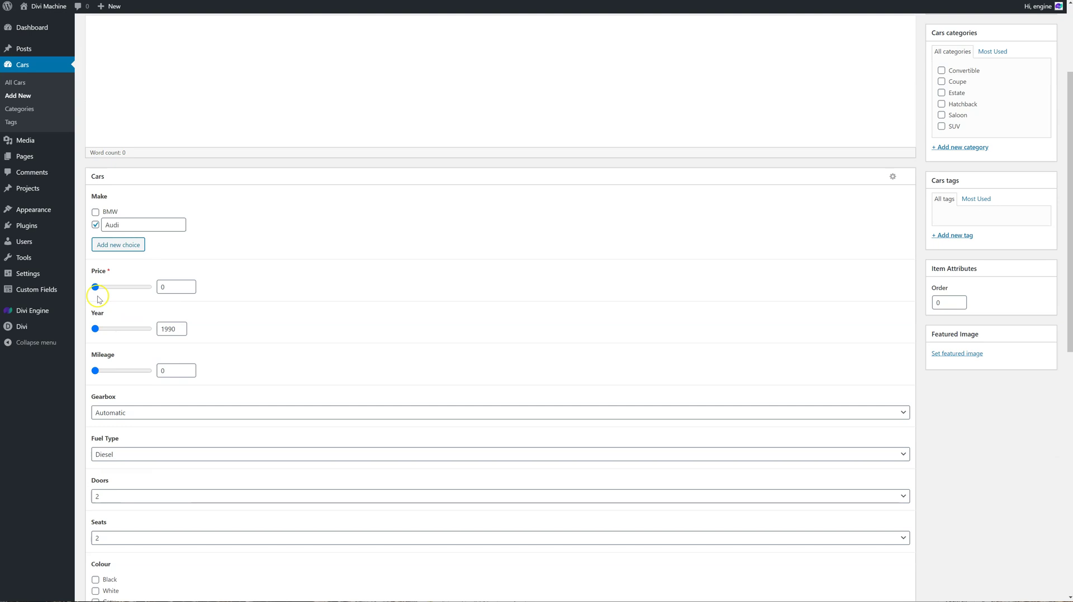
{"action": "left_click_drag", "start_coordinate": [96, 287], "coordinate": [107, 287]}
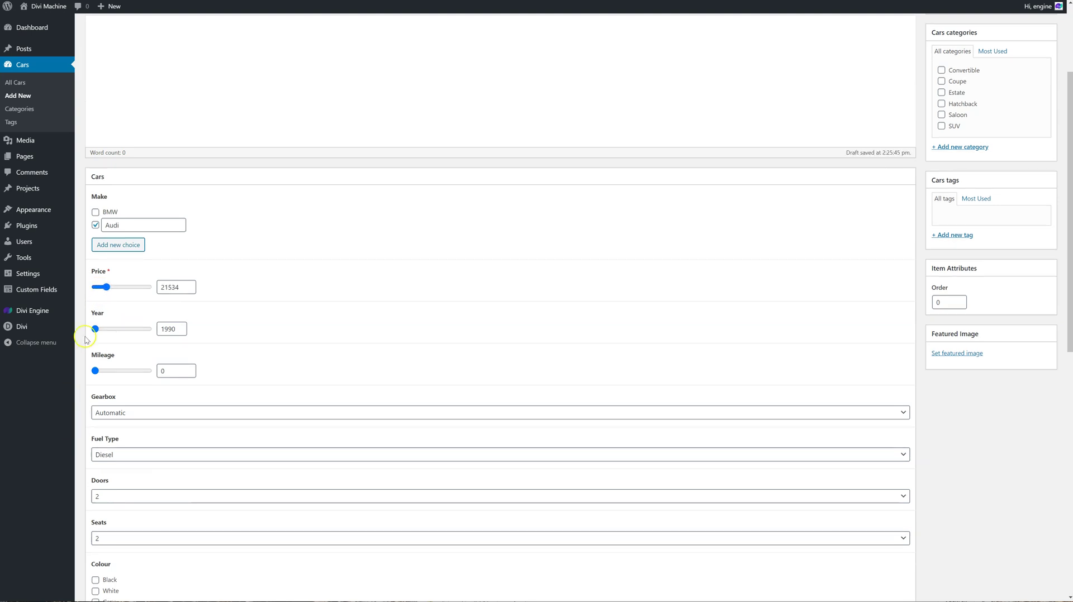
{"action": "left_click_drag", "start_coordinate": [95, 329], "coordinate": [141, 329]}
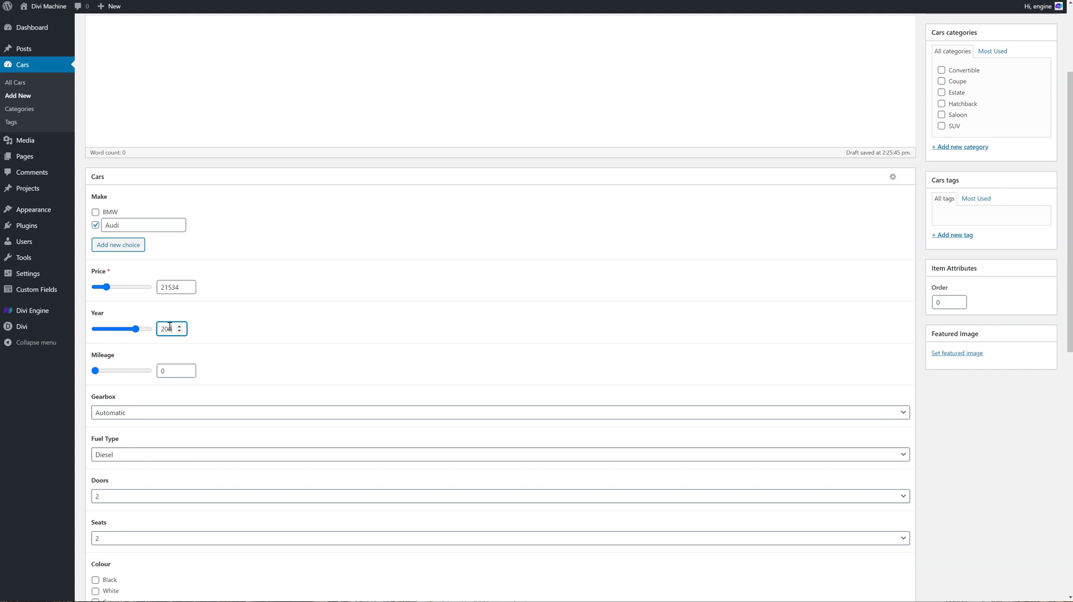
{"action": "scroll", "coordinate": [288, 354], "scroll_direction": "down", "scroll_amount": 2}
{"action": "left_click_drag", "start_coordinate": [96, 277], "coordinate": [98, 278]}
{"action": "scroll", "coordinate": [117, 336], "scroll_direction": "down", "scroll_amount": 2}
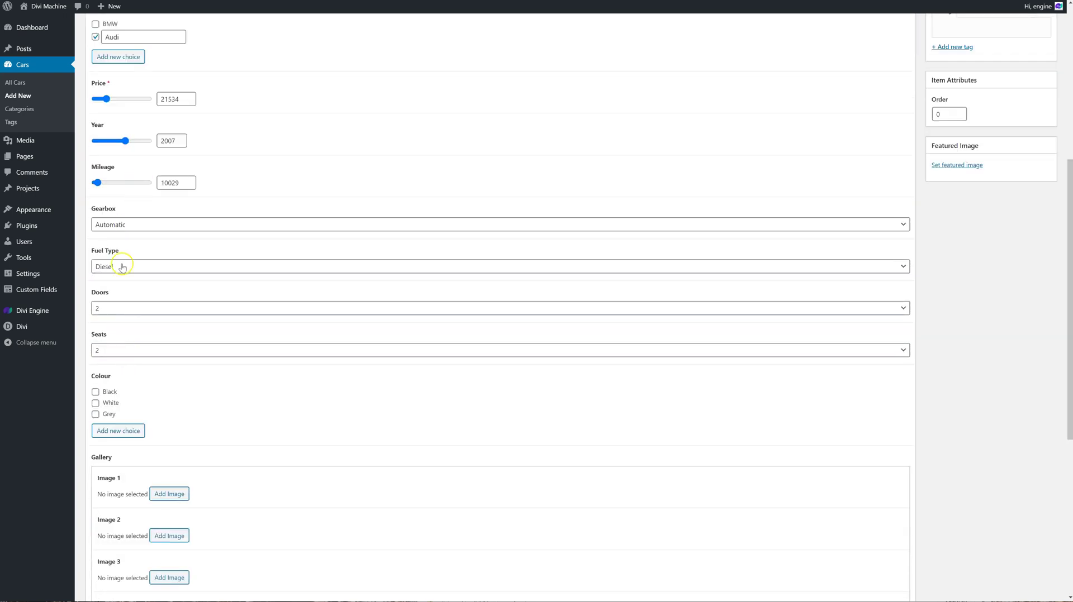
- Add Red as a new choice in the car's Colour field
{"action": "scroll", "coordinate": [105, 386], "scroll_direction": "down", "scroll_amount": 1}
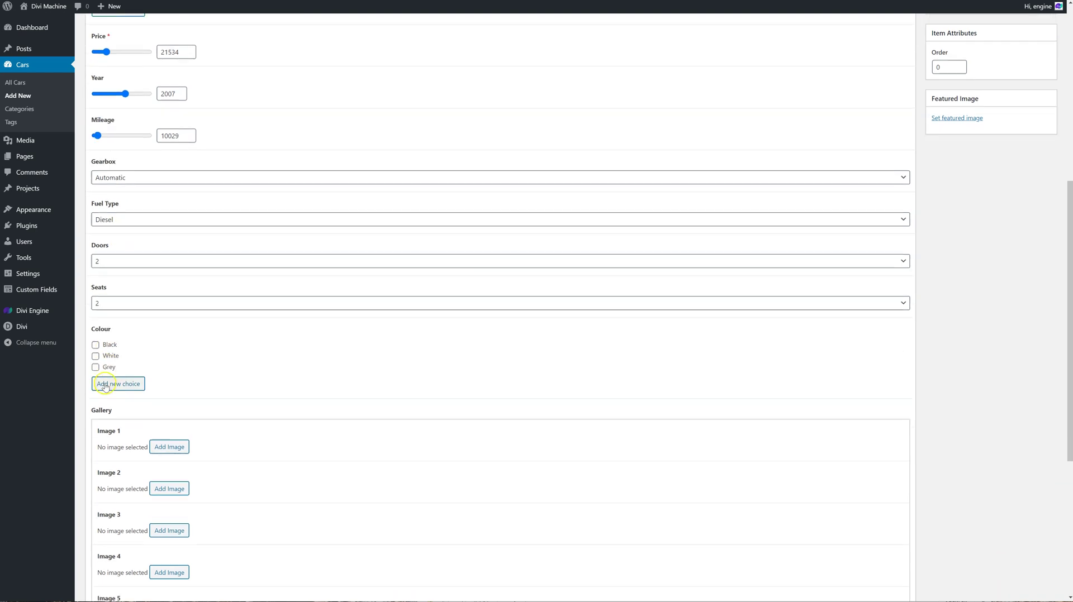
{"action": "left_click", "coordinate": [111, 391]}
{"action": "left_click", "coordinate": [156, 378]}
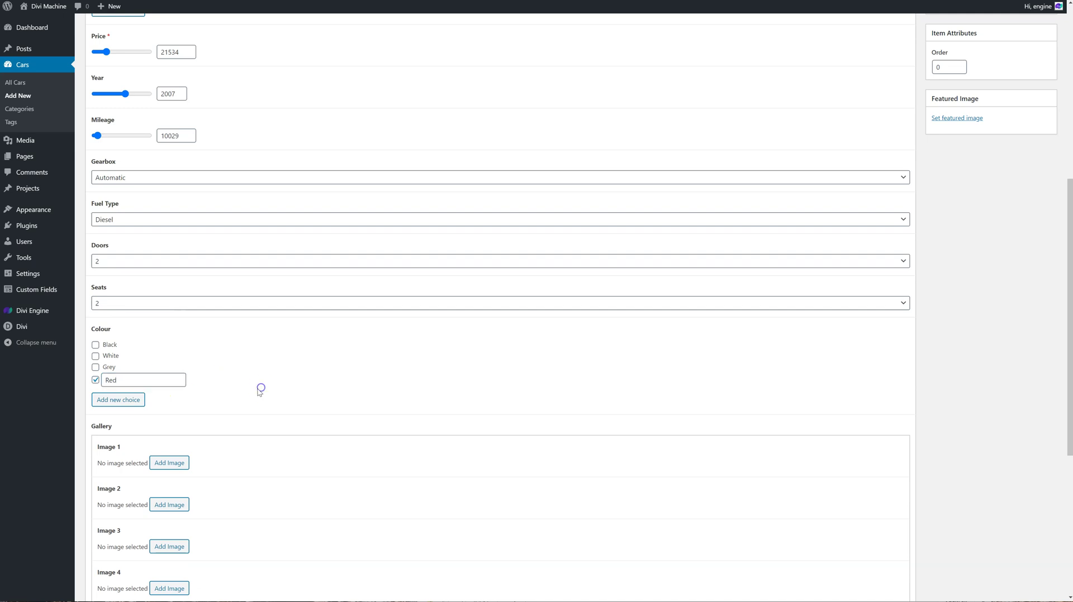
- Assign the yellow car photo to Image 1 and the wheel photo Marcedes-amg-gtr-01.jpg to Image 2 of the Gallery
{"action": "scroll", "coordinate": [261, 388], "scroll_direction": "down", "scroll_amount": 3}
{"action": "left_click", "coordinate": [177, 319]}
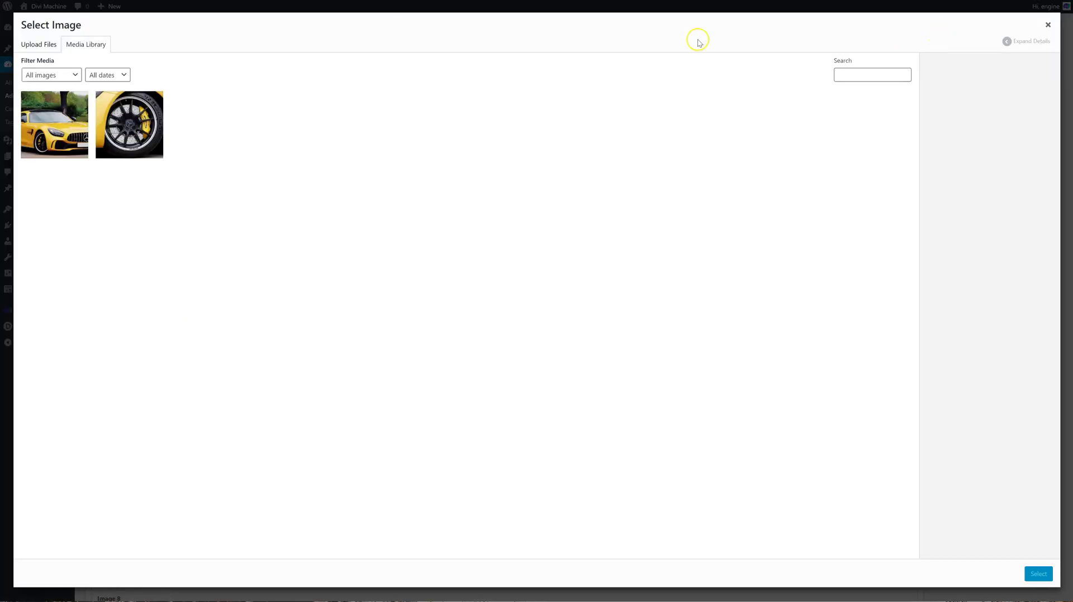
{"action": "left_click", "coordinate": [60, 109]}
{"action": "left_click", "coordinate": [1035, 583]}
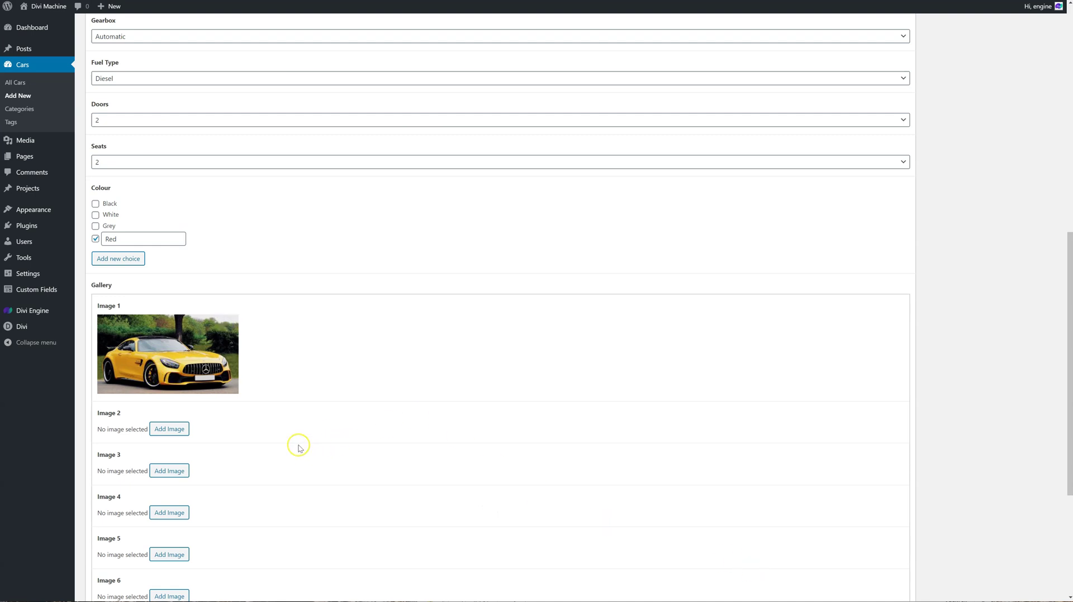
{"action": "left_click", "coordinate": [169, 429]}
{"action": "left_click", "coordinate": [123, 158]}
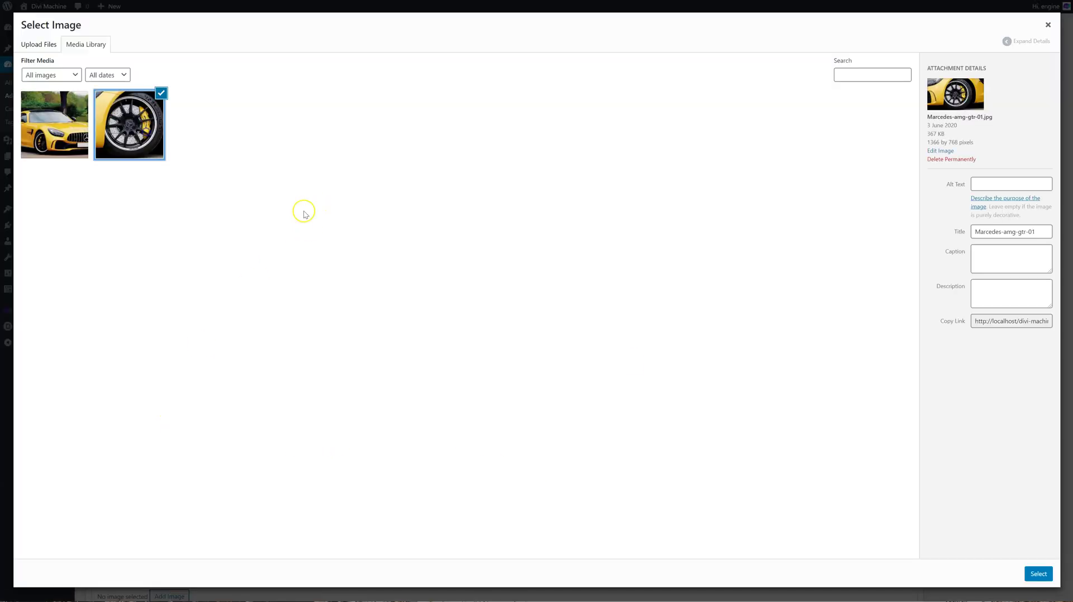
{"action": "left_click", "coordinate": [1038, 574]}
- Leave the car entry for the Cars categories, view the Convertible category's page on the site and return to the list
{"action": "scroll", "coordinate": [239, 383], "scroll_direction": "up", "scroll_amount": 8}
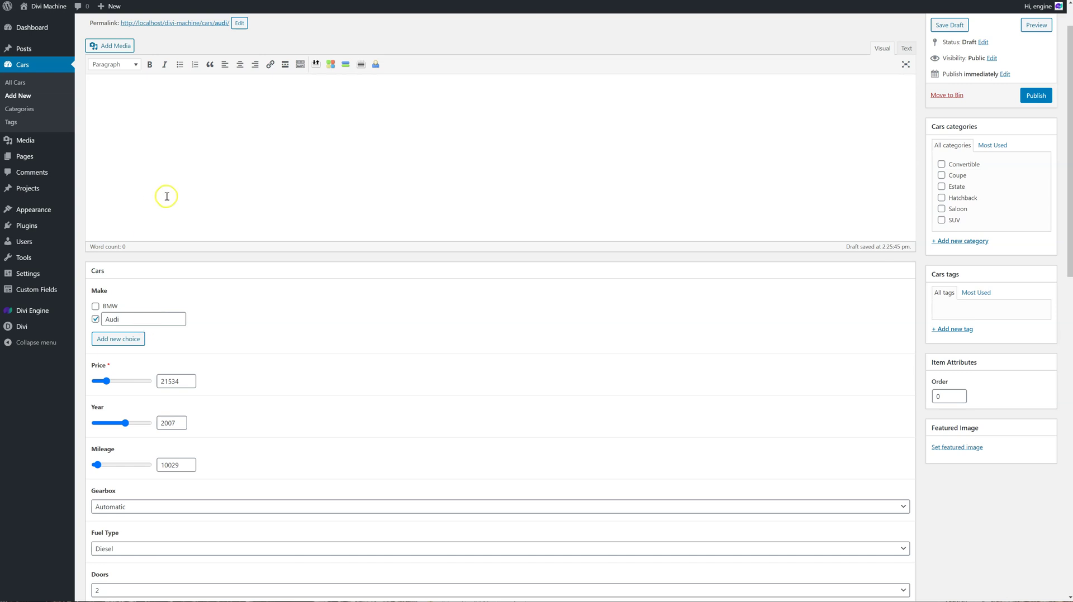
{"action": "left_click", "coordinate": [34, 109]}
{"action": "left_click", "coordinate": [573, 41]}
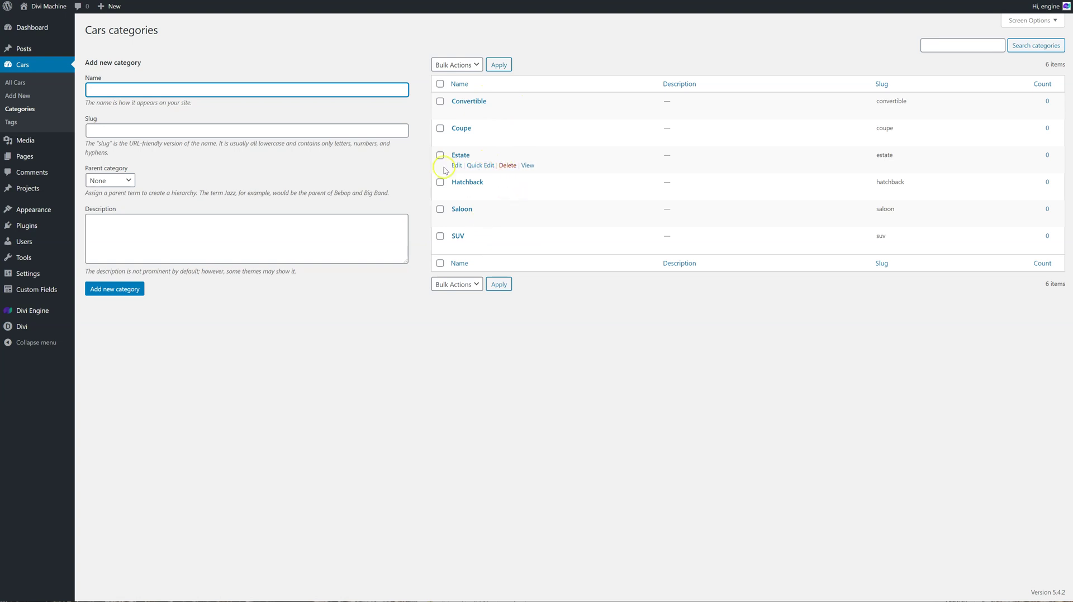
{"action": "right_click", "coordinate": [526, 113]}
{"action": "left_click", "coordinate": [525, 112]}
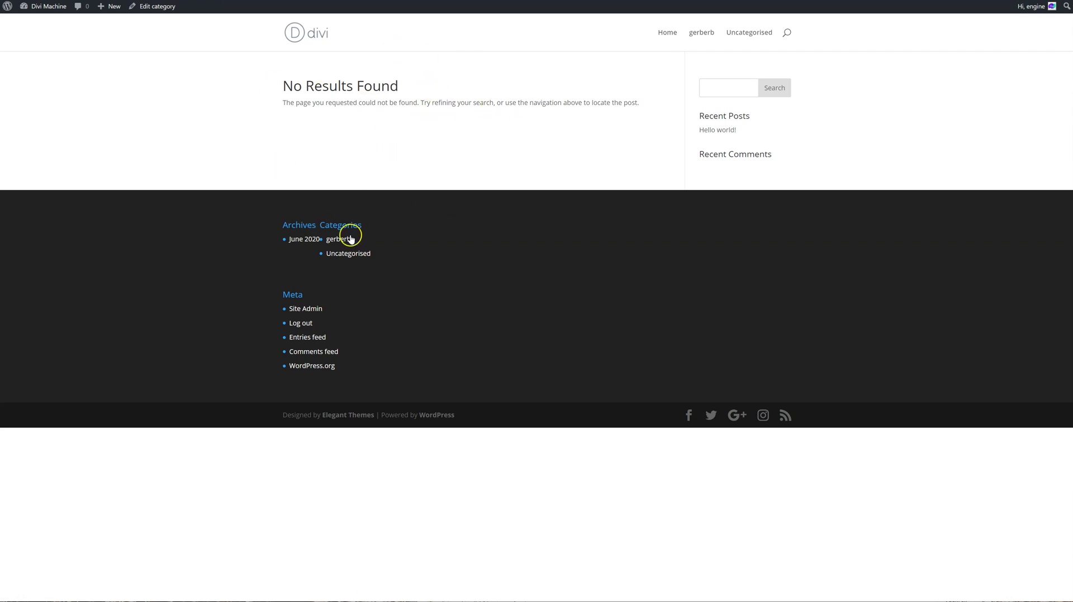
{"action": "key", "text": "alt+Left"}
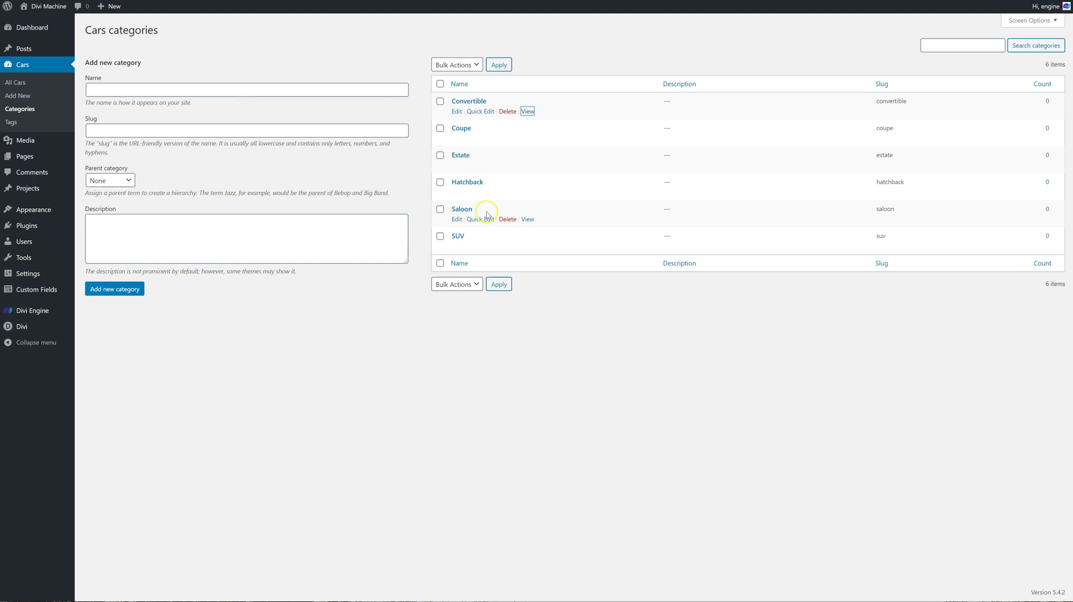